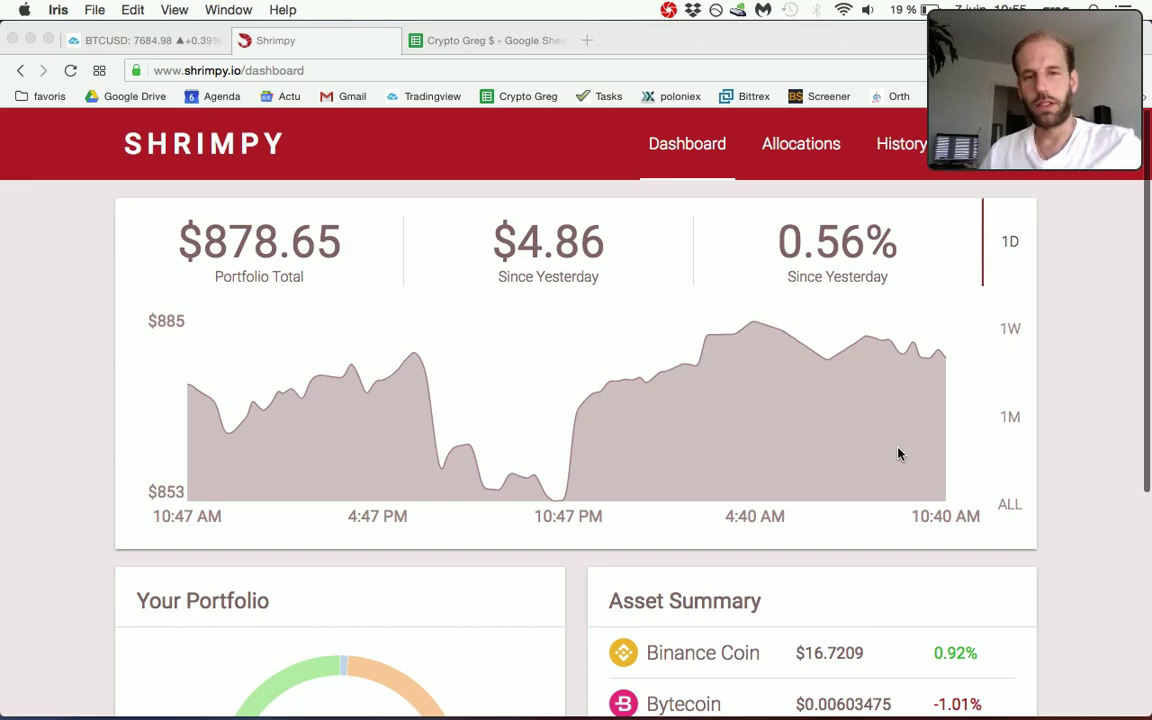
Step: Look over the portfolio dashboard and open the Allocations page with the exchange settings and rebalance schedule
{"action": "scroll", "coordinate": [898, 454], "scroll_direction": "down", "scroll_amount": 3}
{"action": "scroll", "coordinate": [898, 454], "scroll_direction": "down", "scroll_amount": 2}
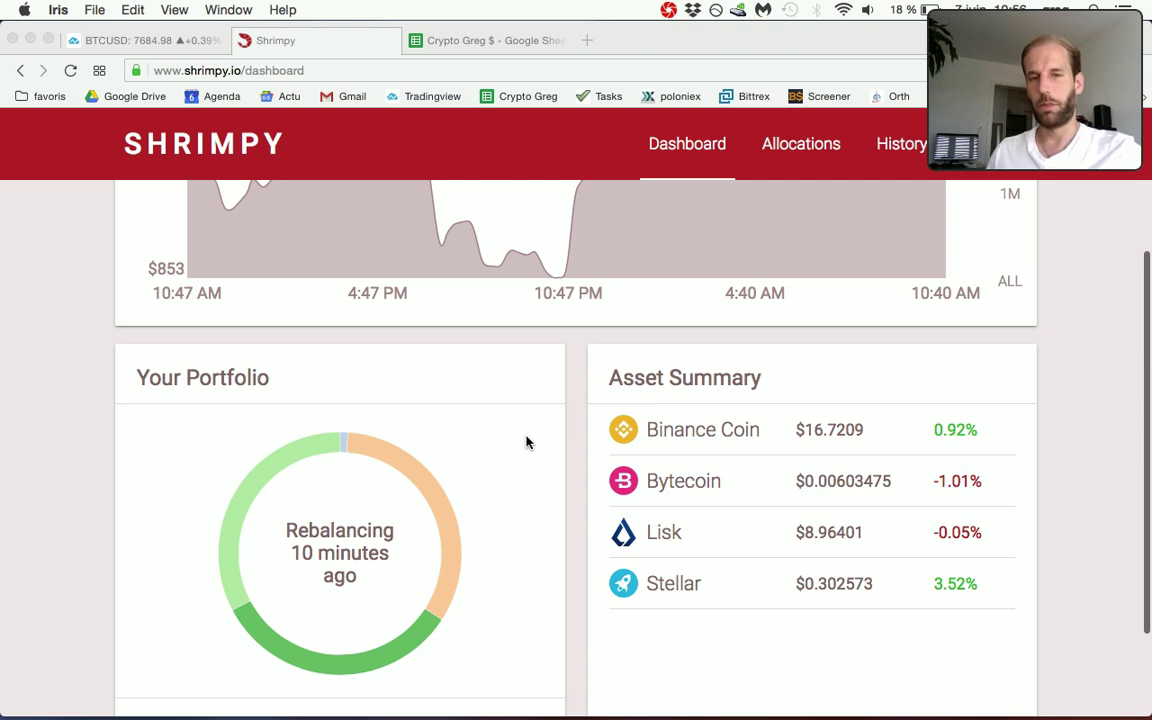
{"action": "scroll", "coordinate": [527, 442], "scroll_direction": "up", "scroll_amount": 5}
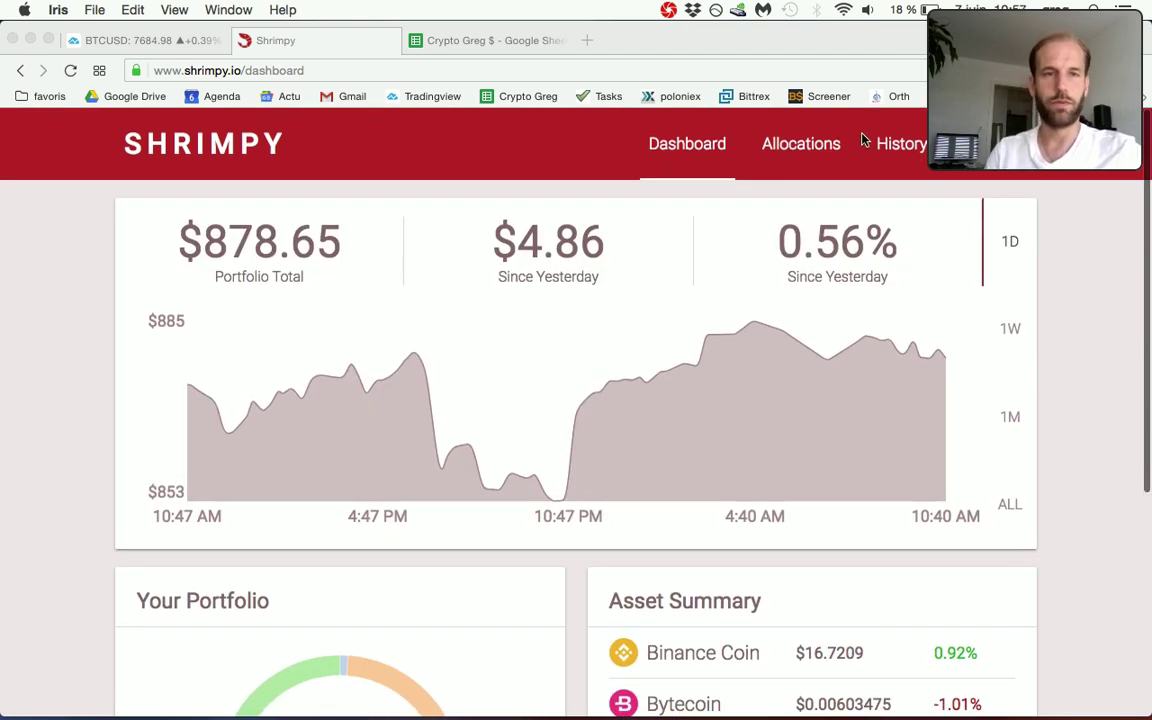
{"action": "left_click", "coordinate": [801, 146]}
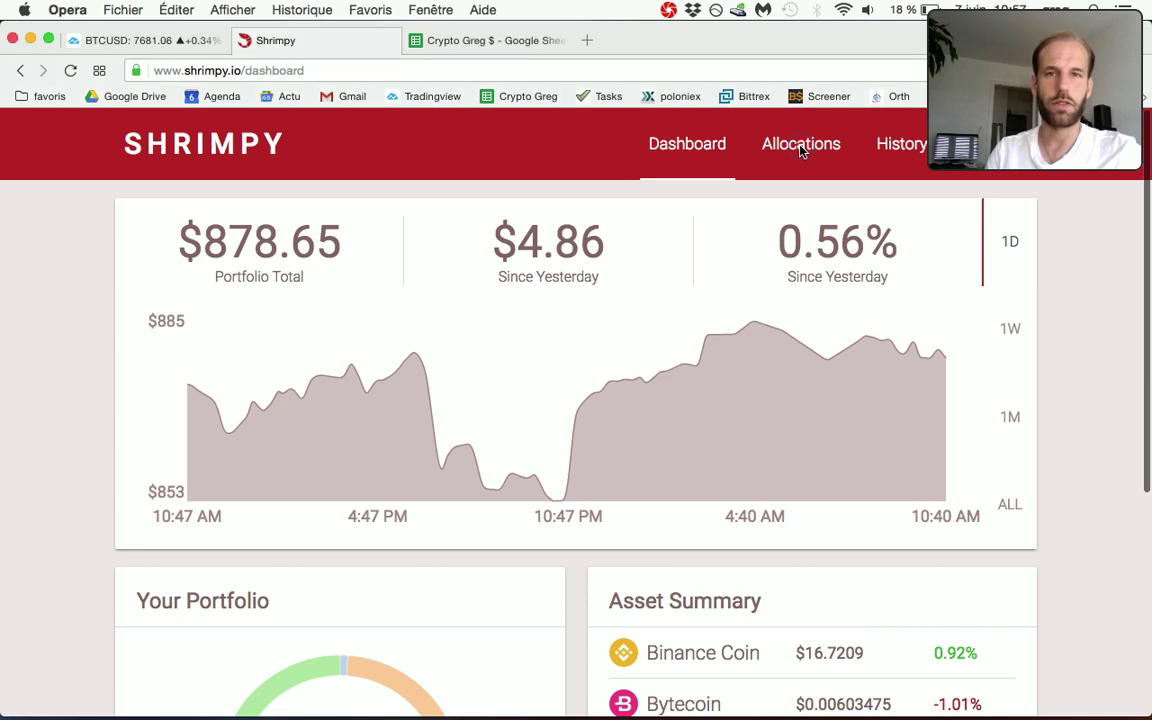
{"action": "left_click", "coordinate": [801, 146]}
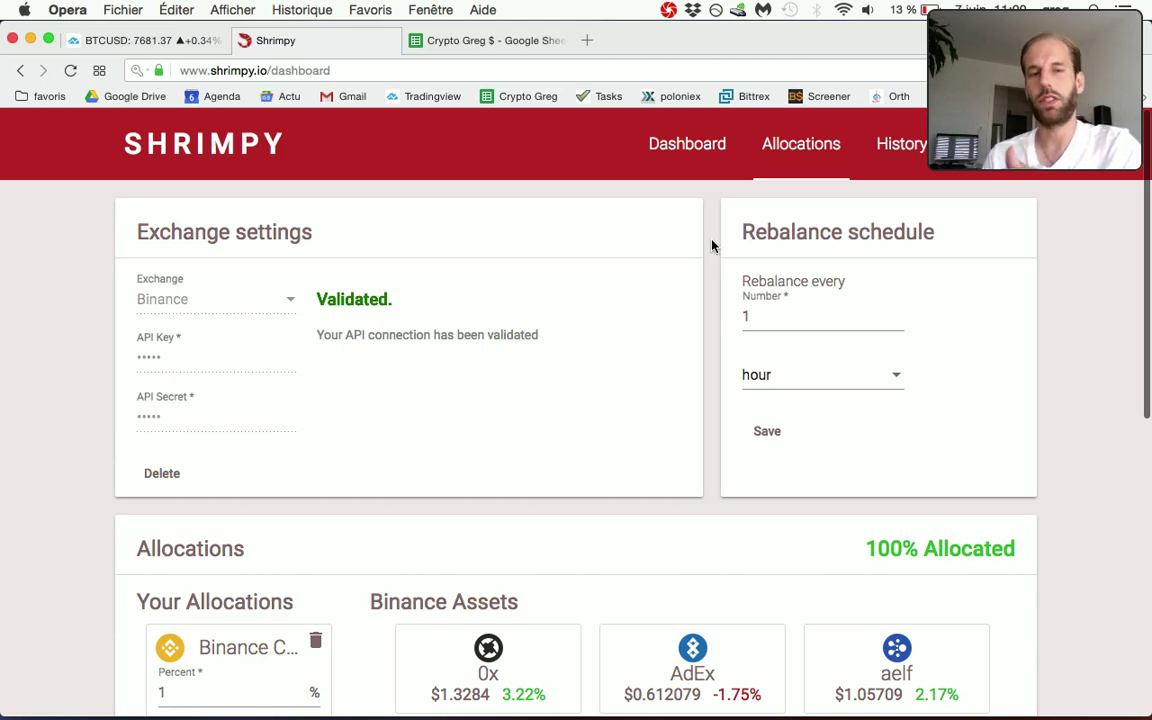
Step: Return to the Dashboard and examine the one-day value chart, the portfolio ring and the Asset Summary
{"action": "left_click", "coordinate": [687, 145]}
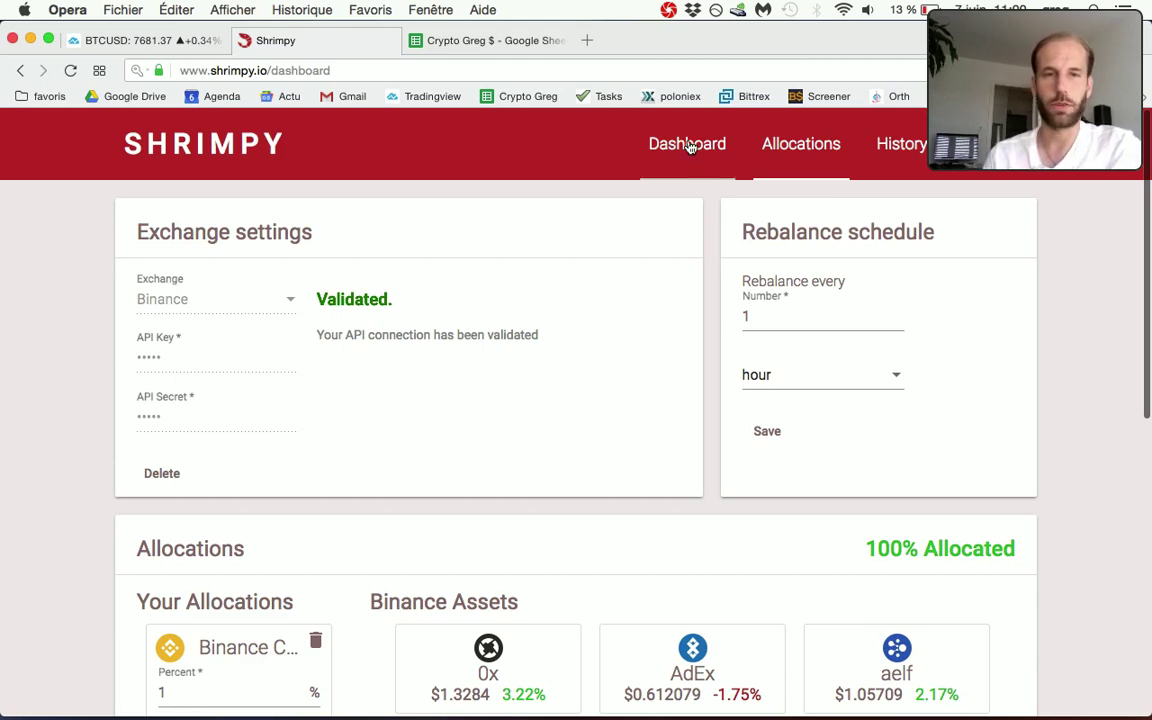
{"action": "scroll", "coordinate": [744, 442], "scroll_direction": "down", "scroll_amount": 5}
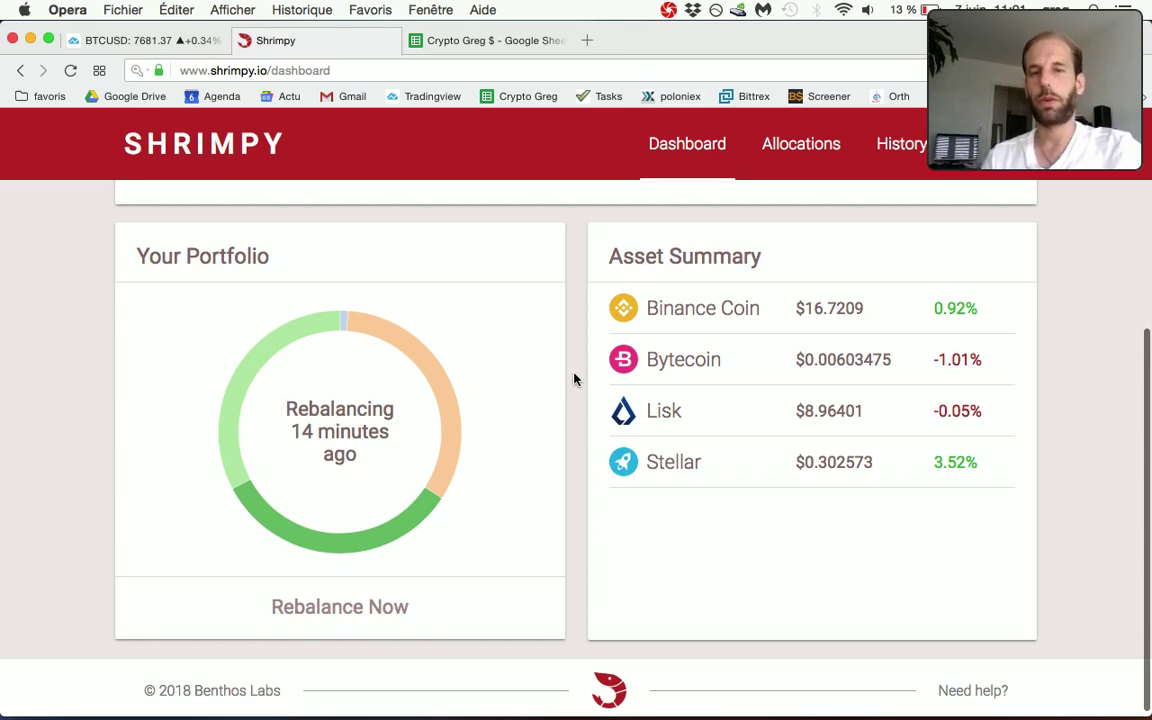
{"action": "scroll", "coordinate": [575, 379], "scroll_direction": "up", "scroll_amount": 5}
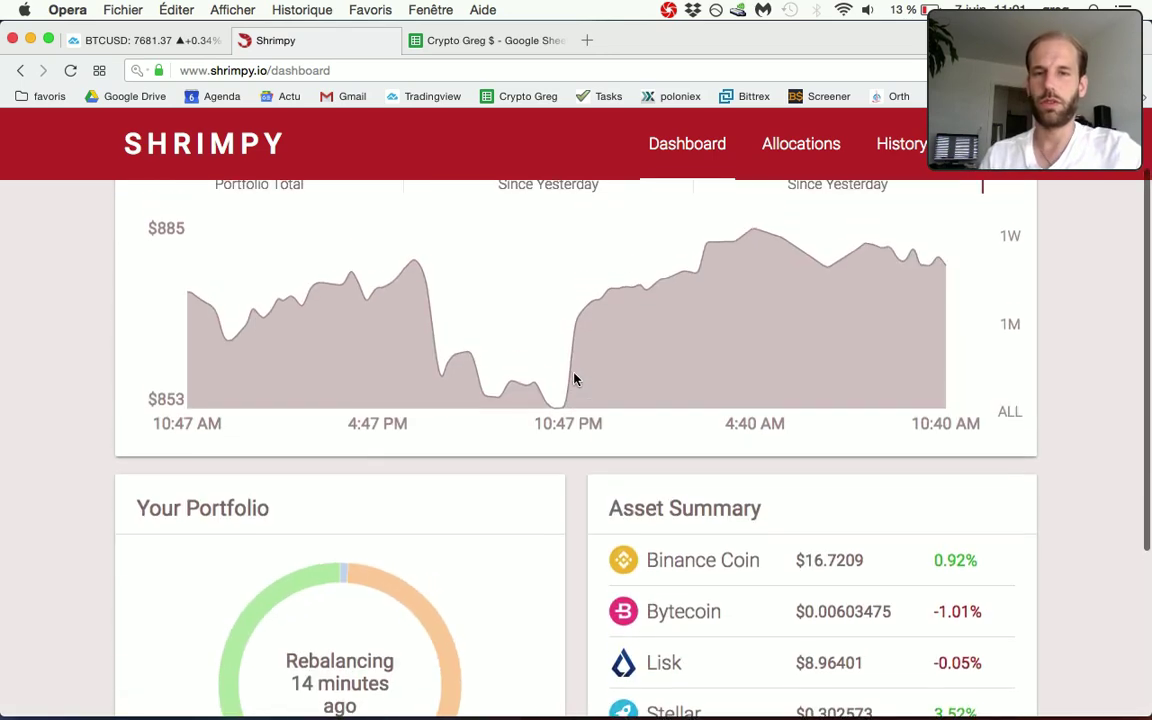
{"action": "scroll", "coordinate": [575, 379], "scroll_direction": "up", "scroll_amount": 2}
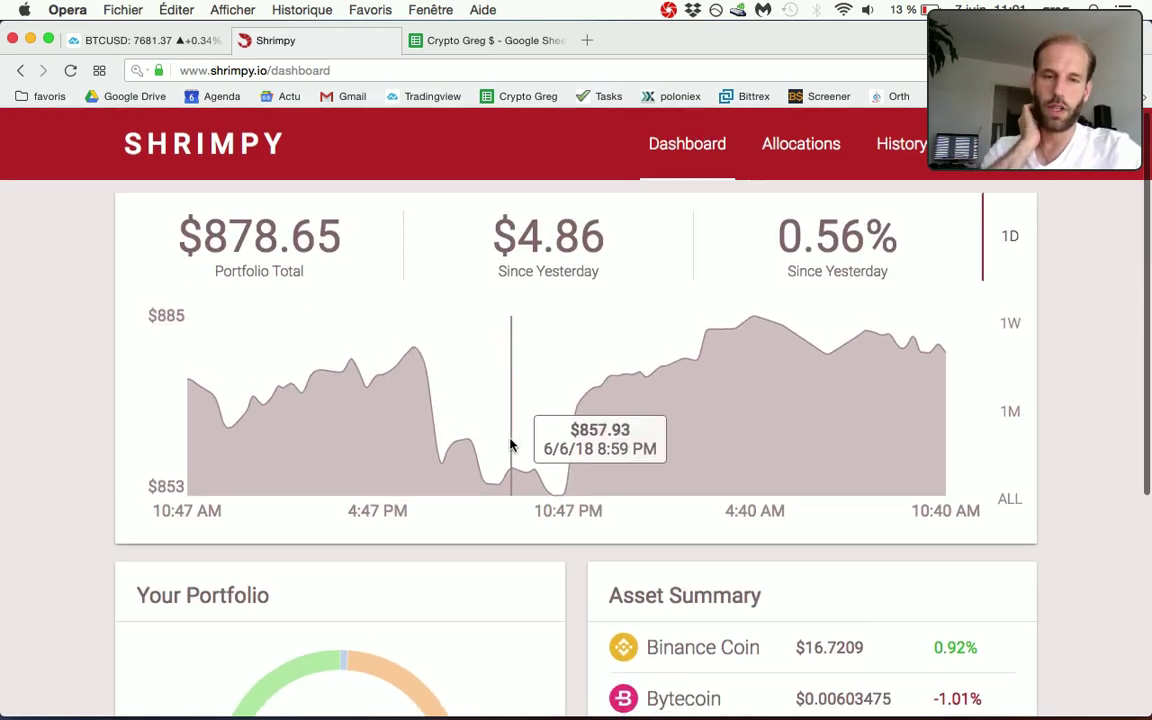
{"action": "scroll", "coordinate": [509, 442], "scroll_direction": "down", "scroll_amount": 4}
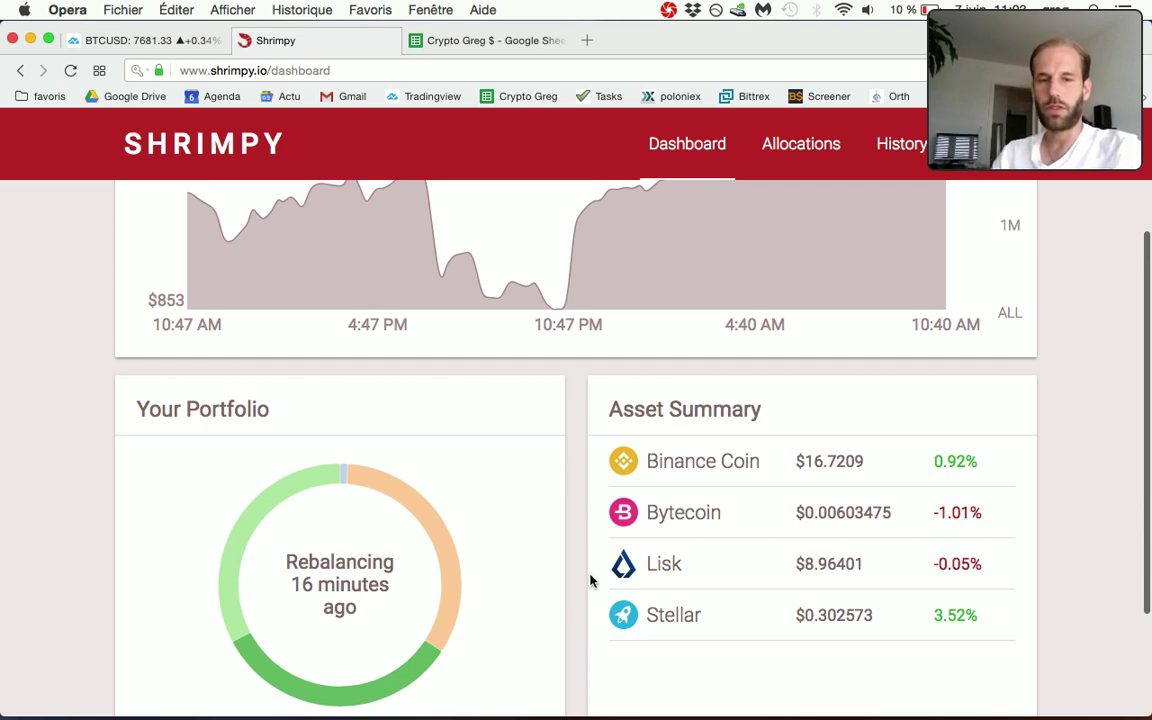
{"action": "scroll", "coordinate": [590, 580], "scroll_direction": "up", "scroll_amount": 2}
{"action": "scroll", "coordinate": [590, 580], "scroll_direction": "up", "scroll_amount": 1}
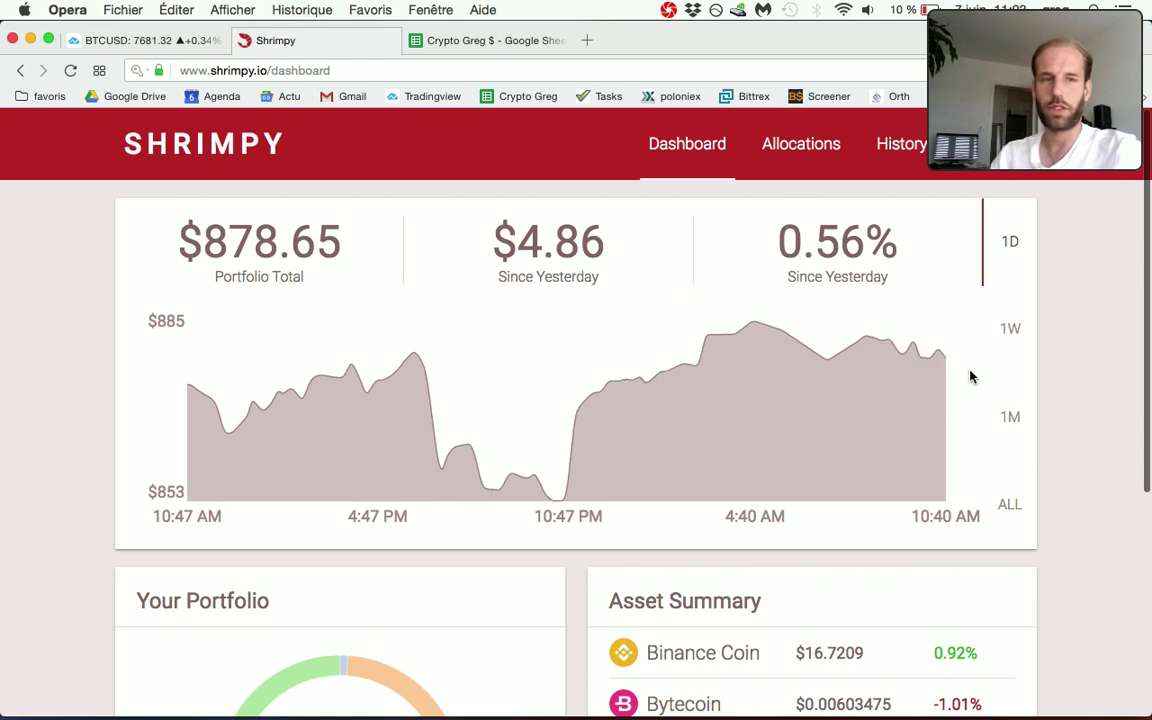
Step: View the portfolio's performance over one week, one month and all time, and return the chart to the one-month range
{"action": "left_click", "coordinate": [1013, 330]}
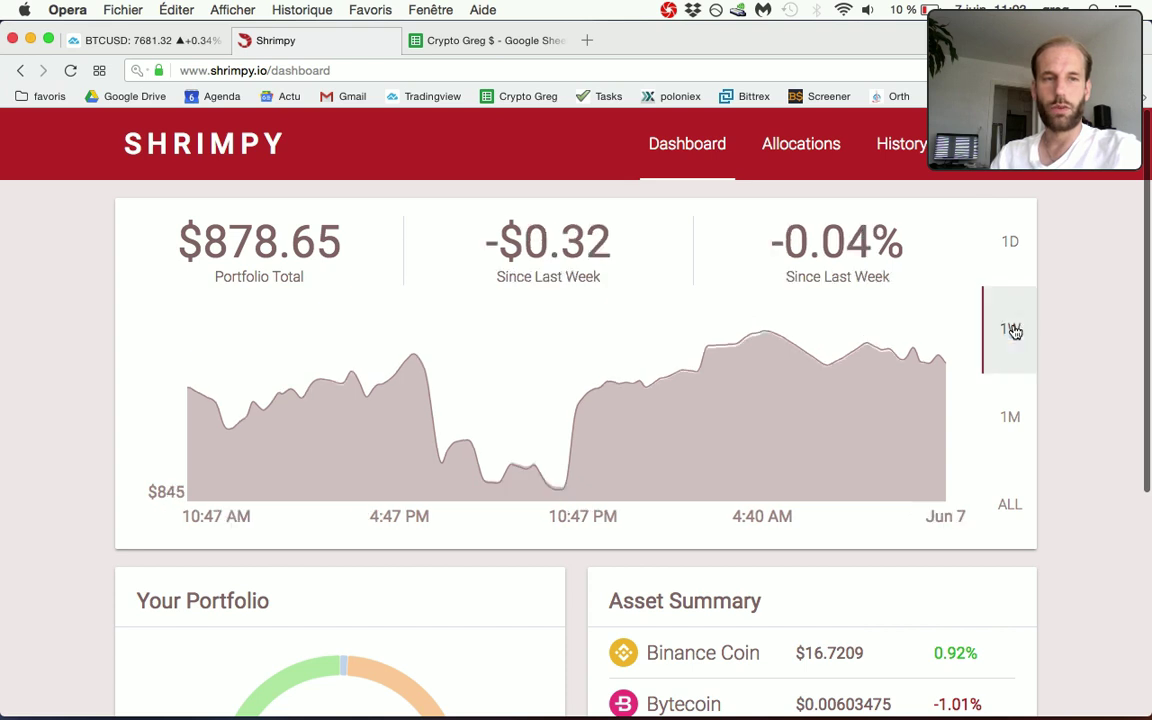
{"action": "left_click", "coordinate": [1014, 425]}
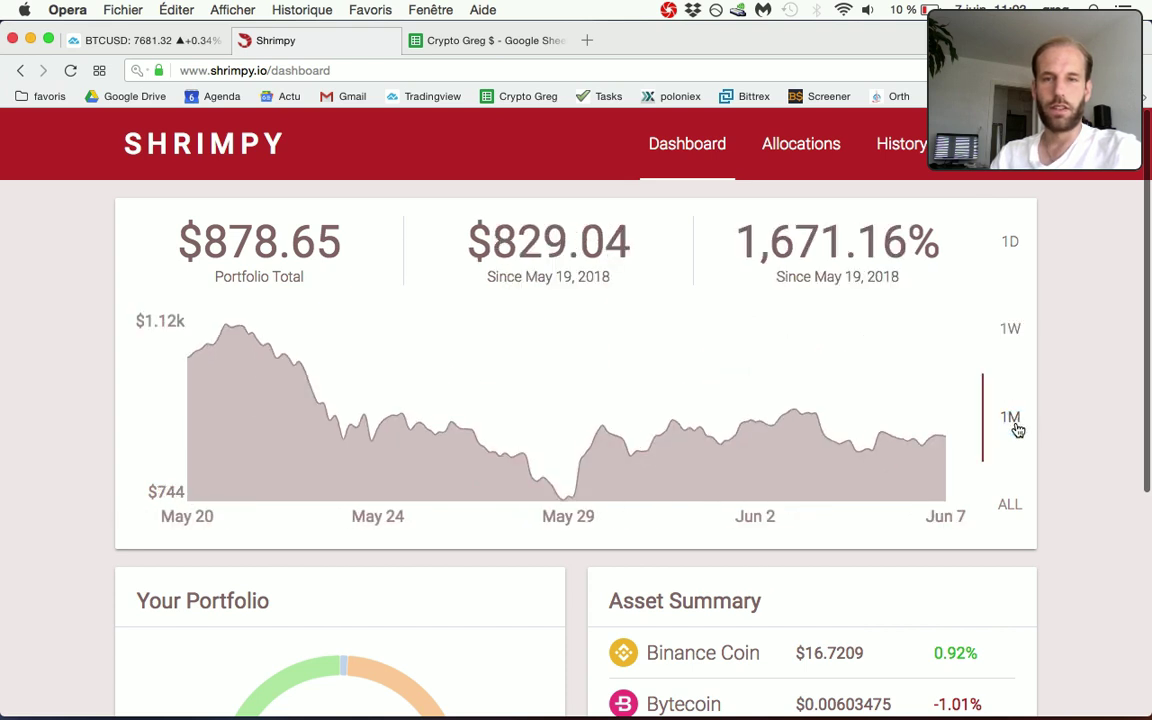
{"action": "left_click", "coordinate": [1008, 506]}
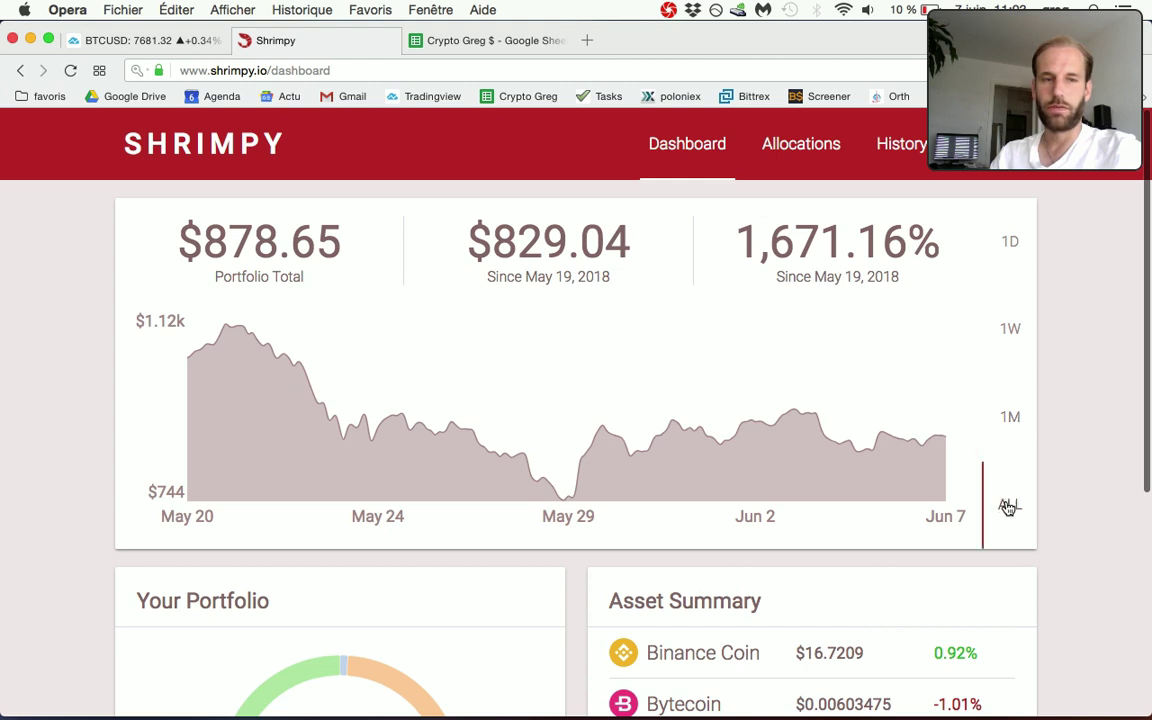
{"action": "left_click", "coordinate": [1006, 416]}
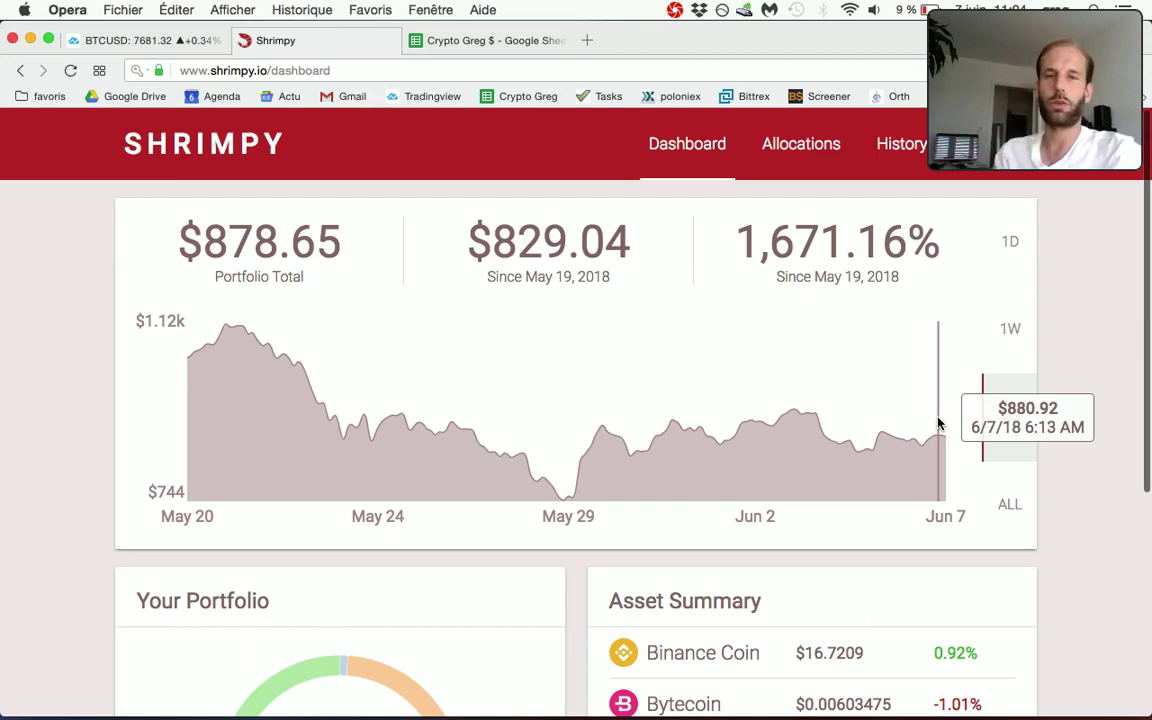
Step: Switch to the crypto spreadsheet in Google Sheets and compare the Shrimpy table's TOTAL row with the Shrimpy result row
{"action": "left_click", "coordinate": [519, 38]}
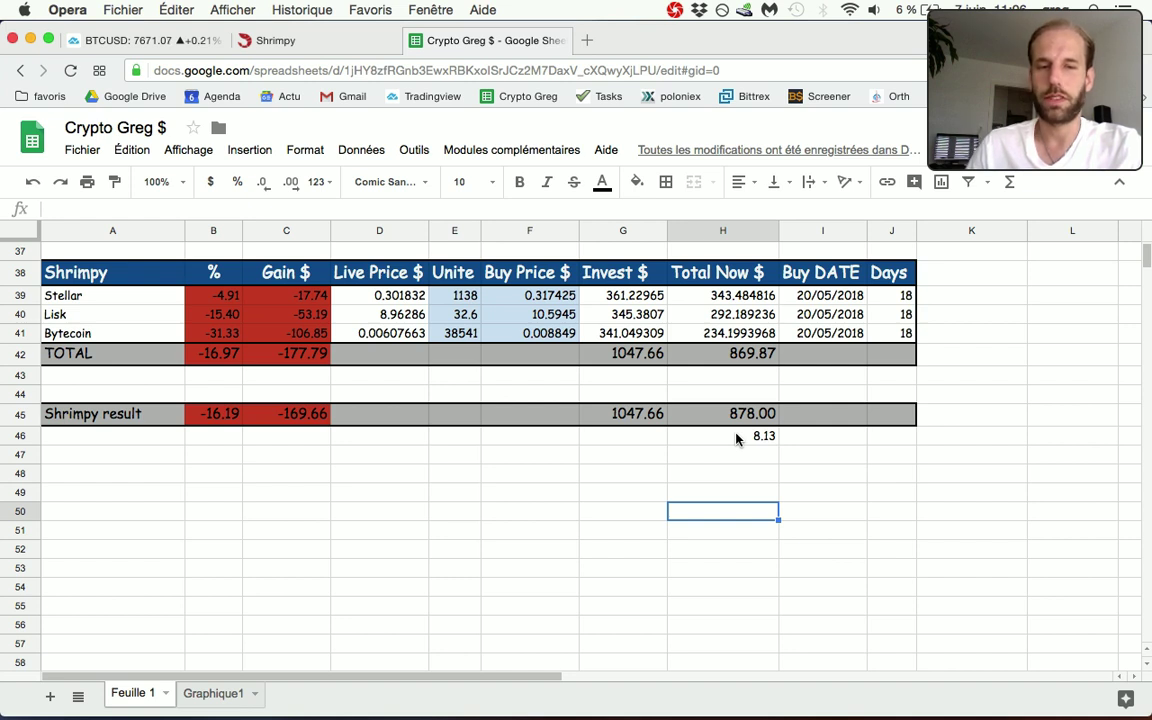
{"action": "left_click", "coordinate": [725, 495]}
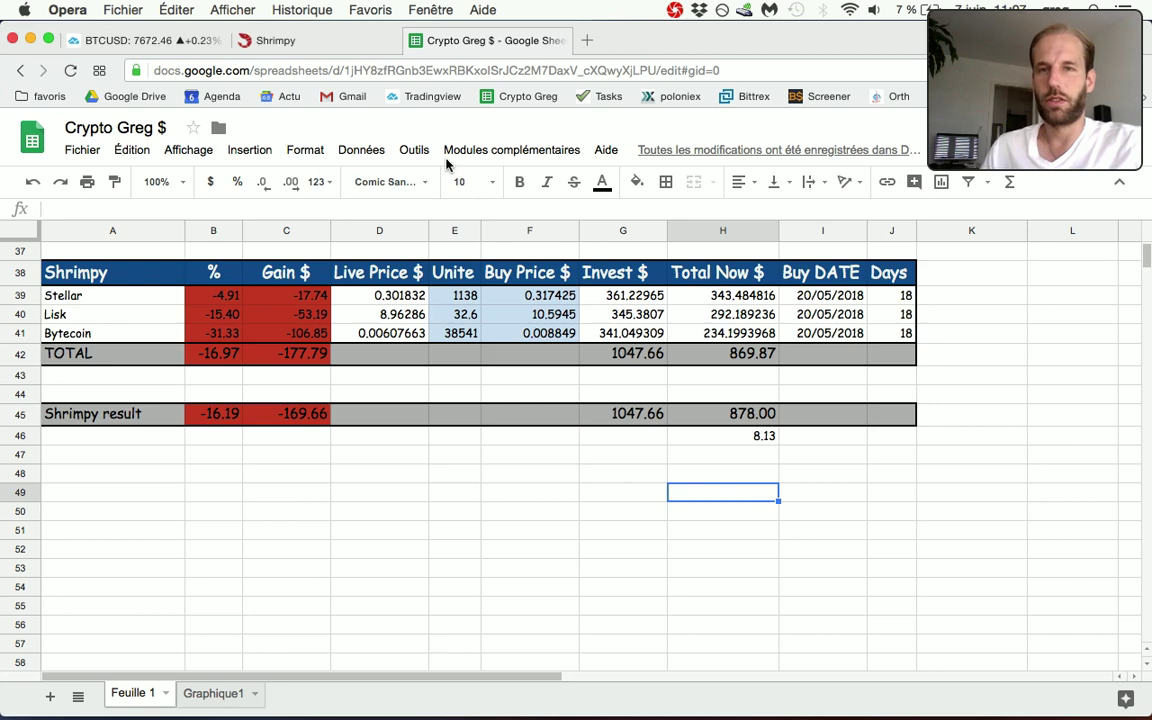
Step: Switch back to the Shrimpy dashboard and examine the one-month chart around May 20 alongside the portfolio and Asset Summary
{"action": "left_click", "coordinate": [322, 44]}
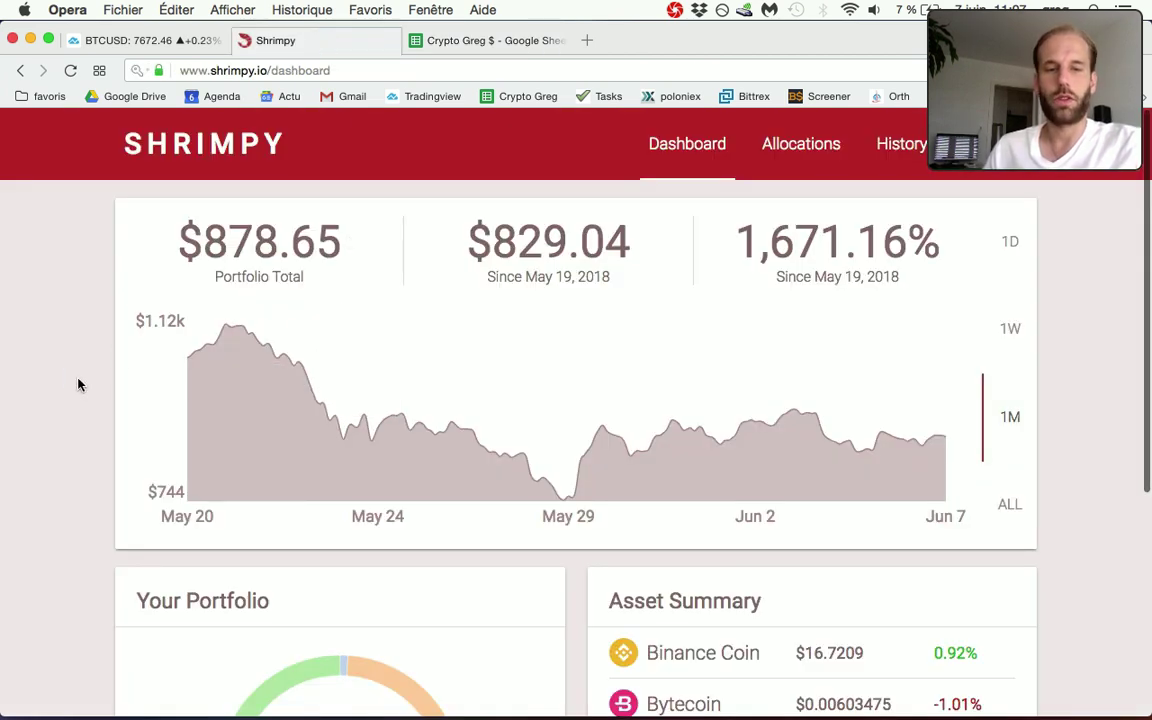
{"action": "scroll", "coordinate": [79, 385], "scroll_direction": "down", "scroll_amount": 4}
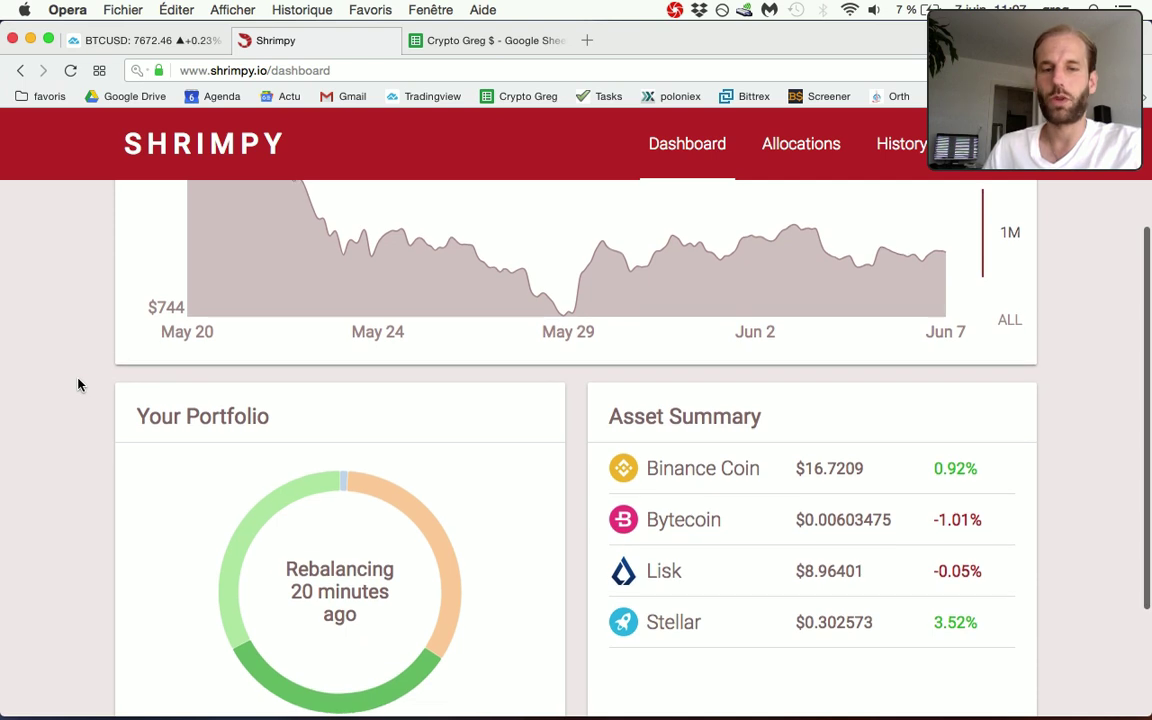
{"action": "scroll", "coordinate": [79, 385], "scroll_direction": "up", "scroll_amount": 1}
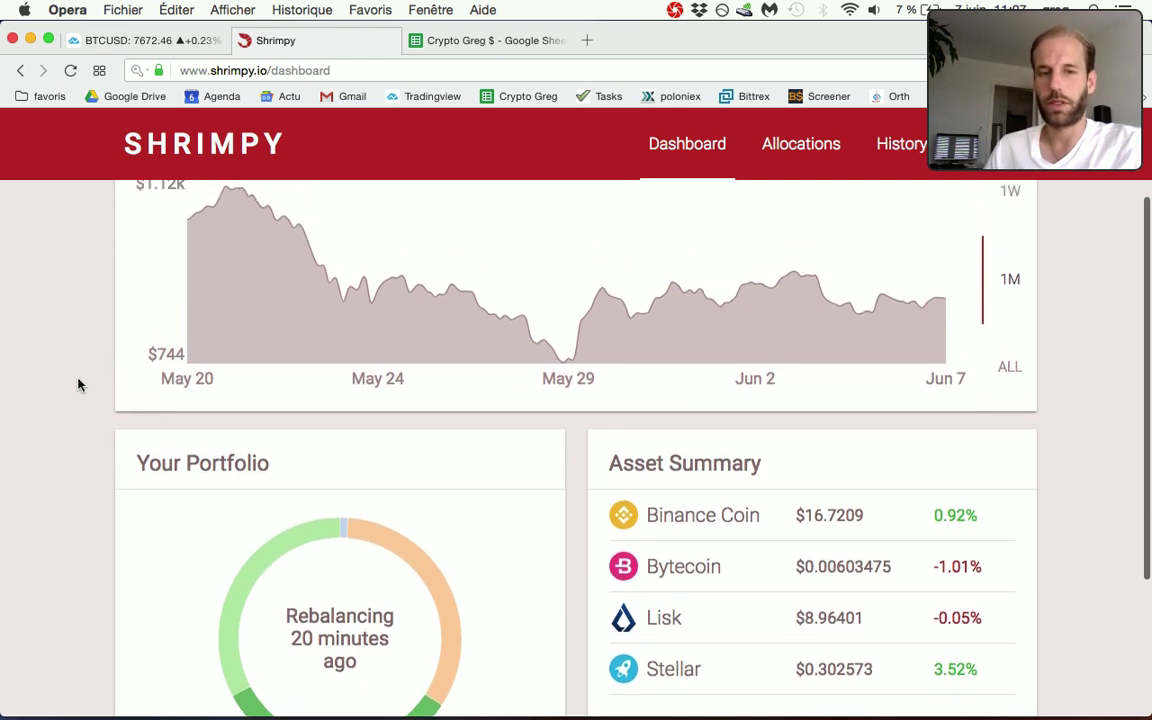
{"action": "scroll", "coordinate": [79, 385], "scroll_direction": "down", "scroll_amount": 1}
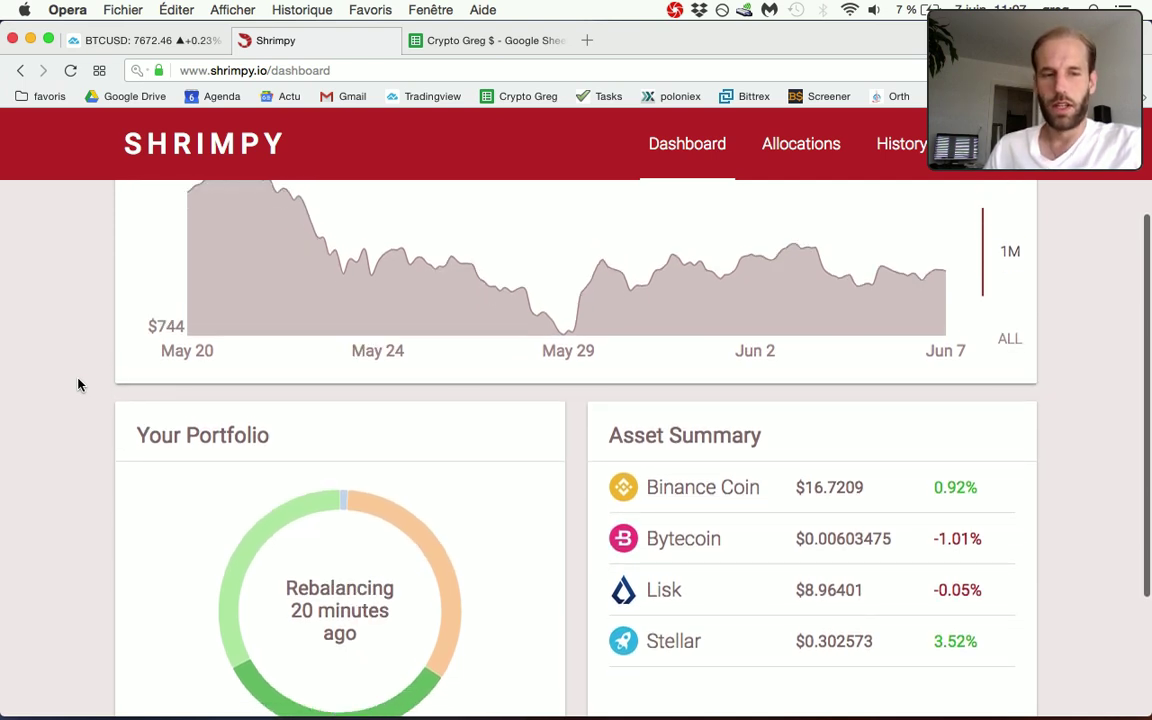
{"action": "scroll", "coordinate": [79, 385], "scroll_direction": "down", "scroll_amount": 1}
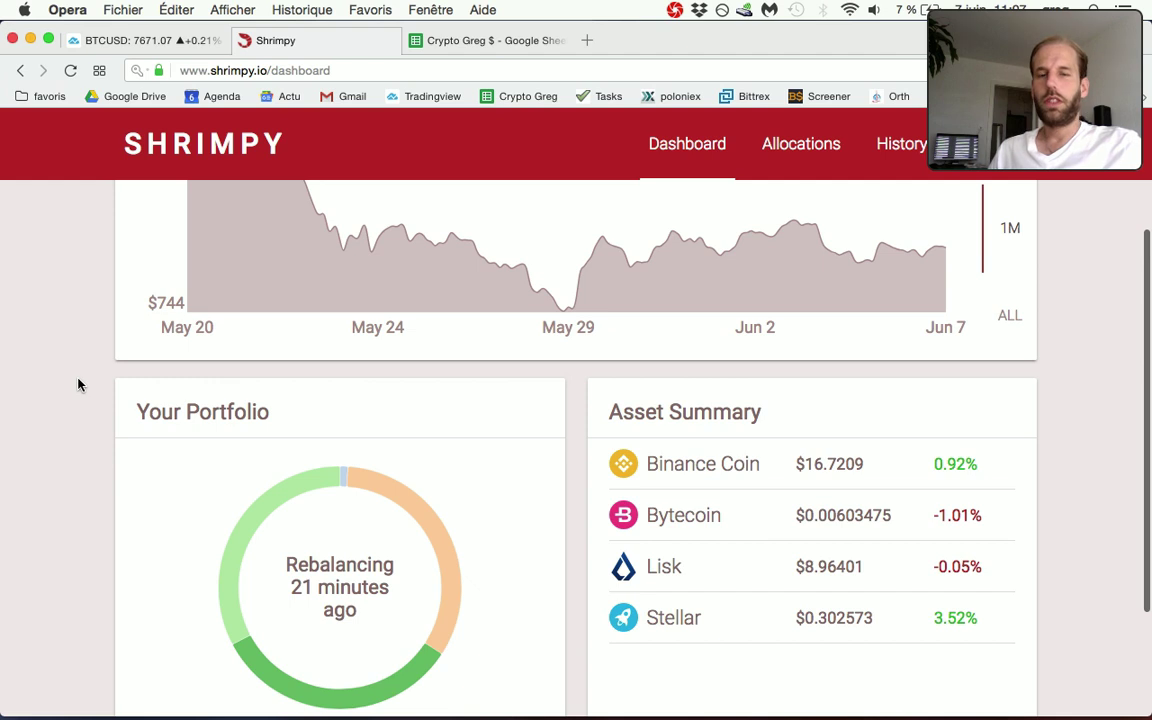
{"action": "scroll", "coordinate": [79, 385], "scroll_direction": "up", "scroll_amount": 5}
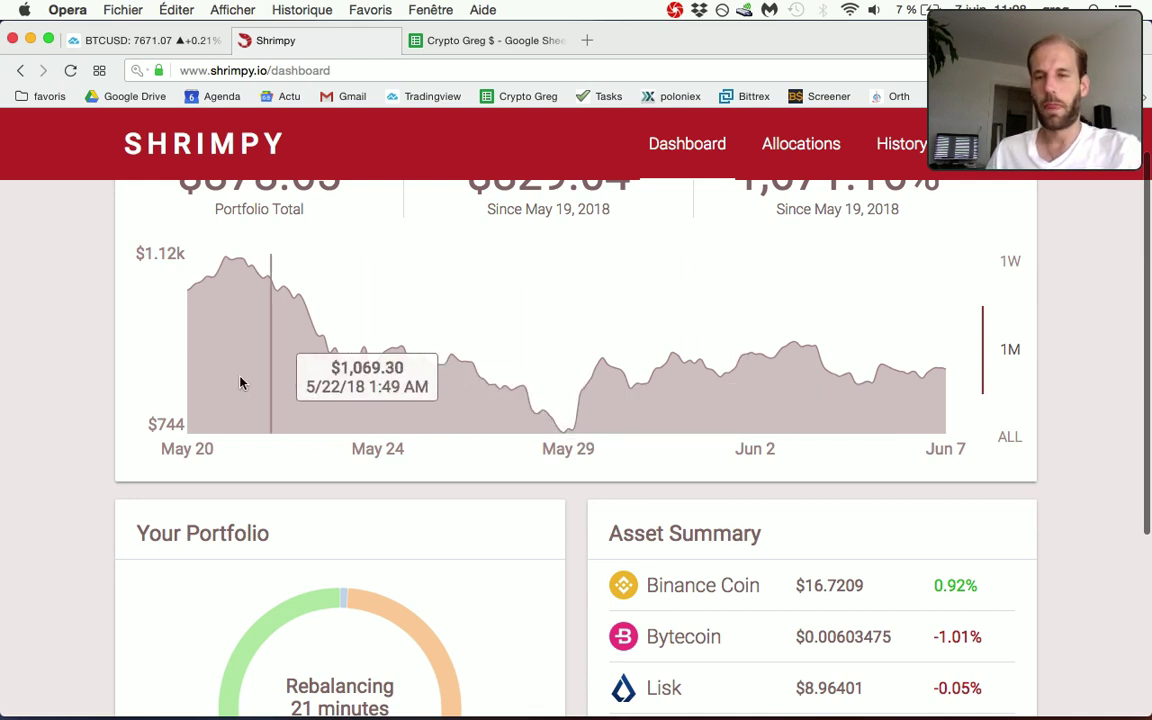
{"action": "scroll", "coordinate": [84, 405], "scroll_direction": "down", "scroll_amount": 3}
{"action": "scroll", "coordinate": [84, 405], "scroll_direction": "up", "scroll_amount": 2}
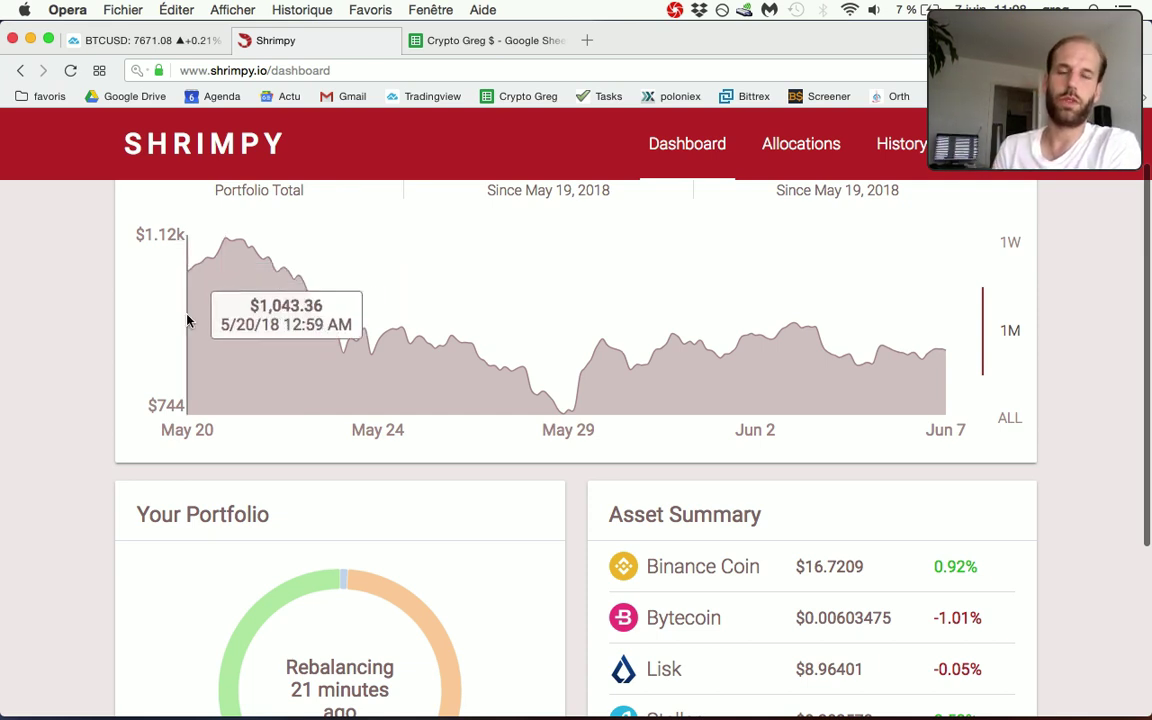
{"action": "scroll", "coordinate": [187, 320], "scroll_direction": "down", "scroll_amount": 3}
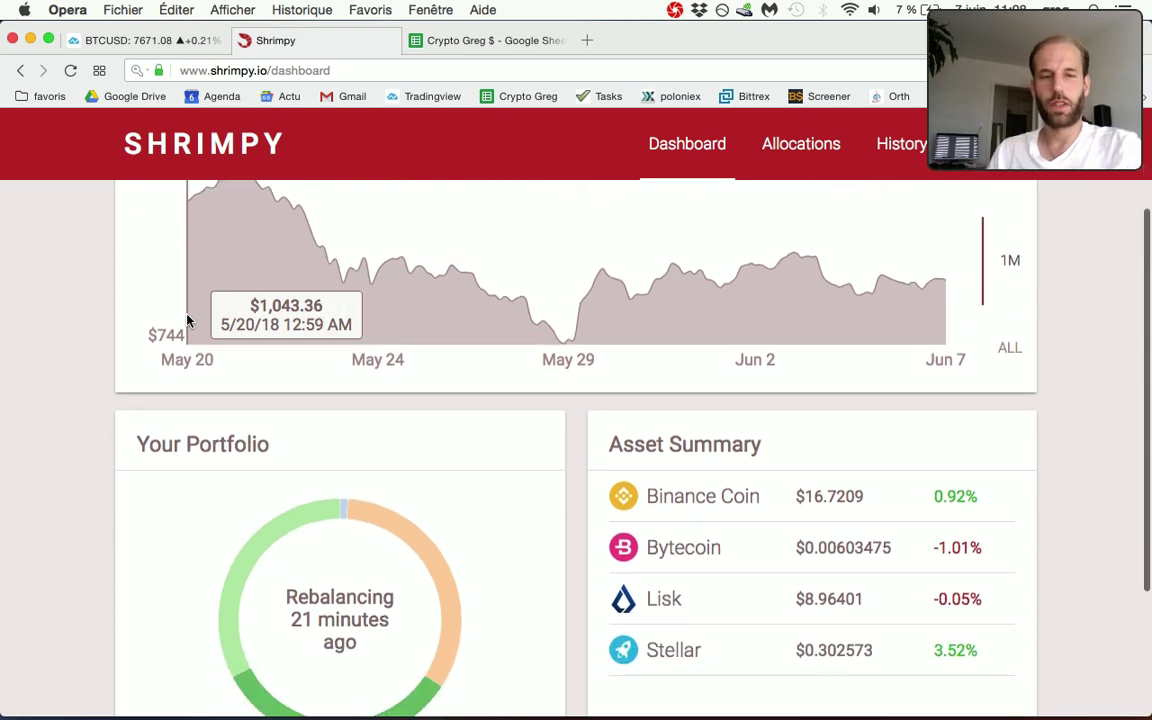
Step: Switch to the crypto spreadsheet and inspect the Live Price formulas for Stellar, Lisk and Bytecoin
{"action": "left_click", "coordinate": [474, 42]}
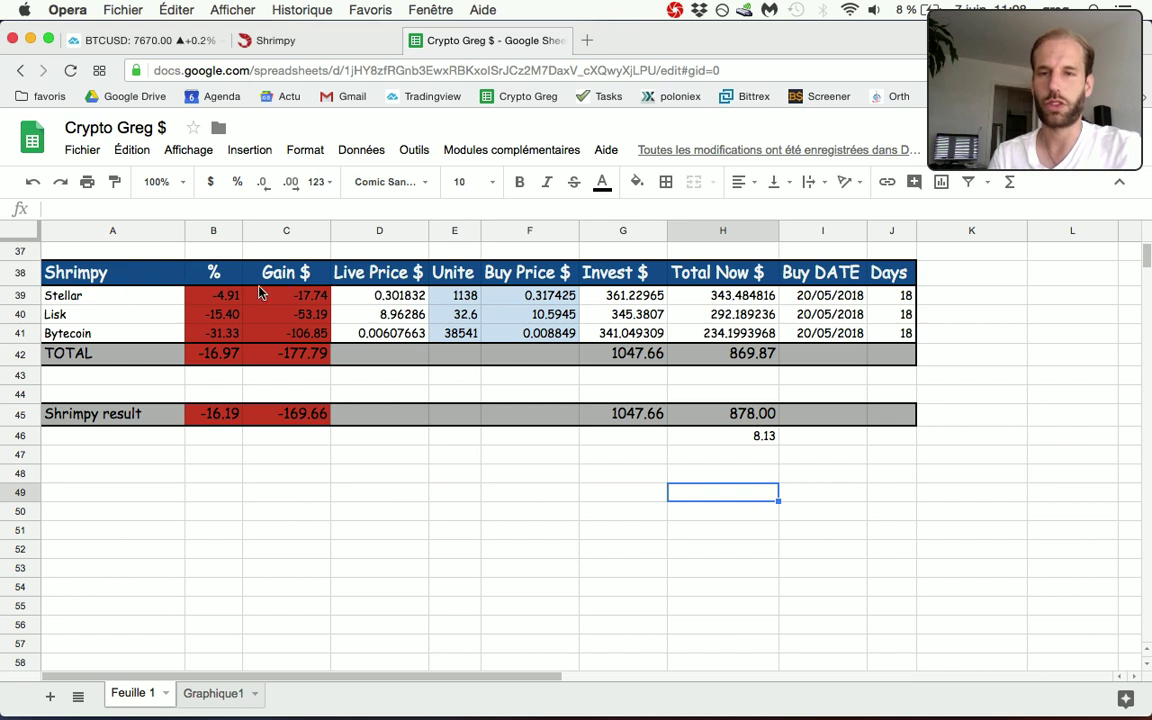
{"action": "left_click", "coordinate": [380, 297]}
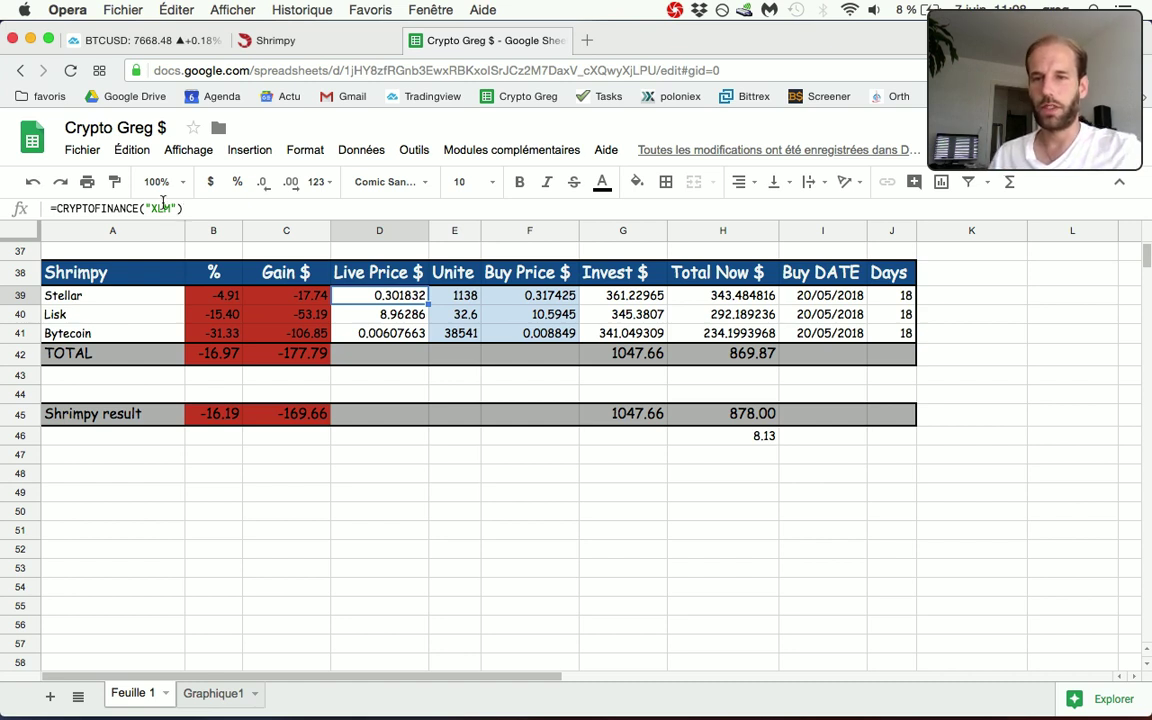
{"action": "left_click", "coordinate": [135, 314]}
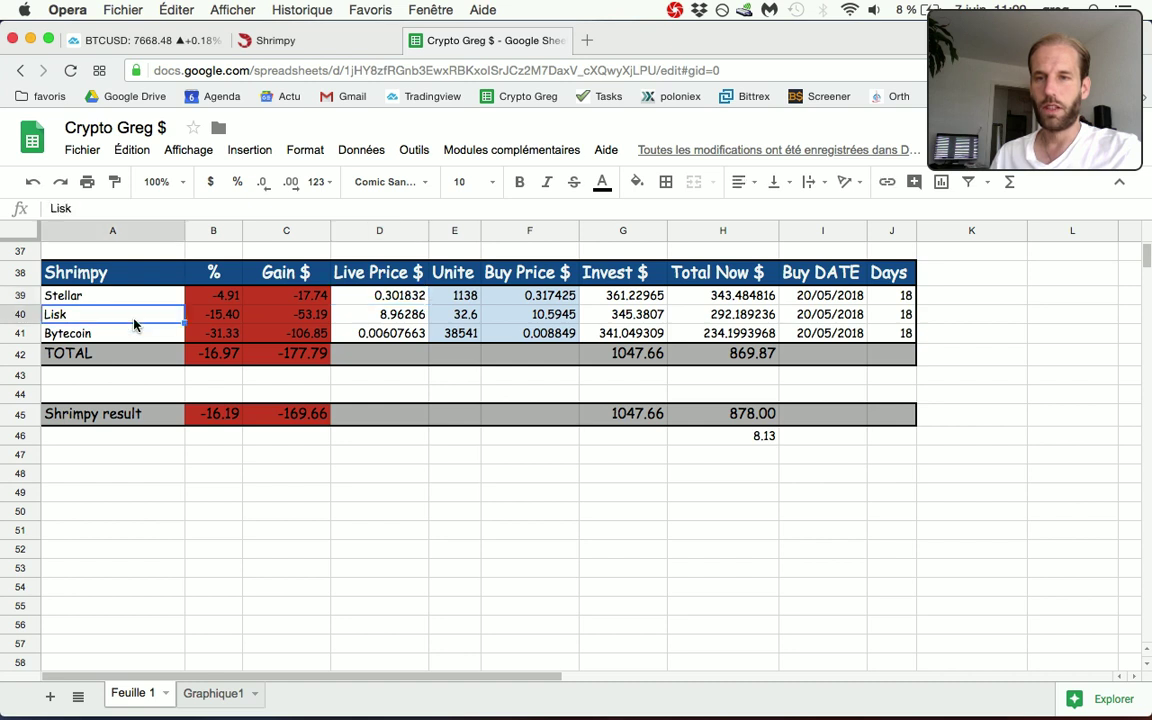
{"action": "left_click", "coordinate": [372, 316]}
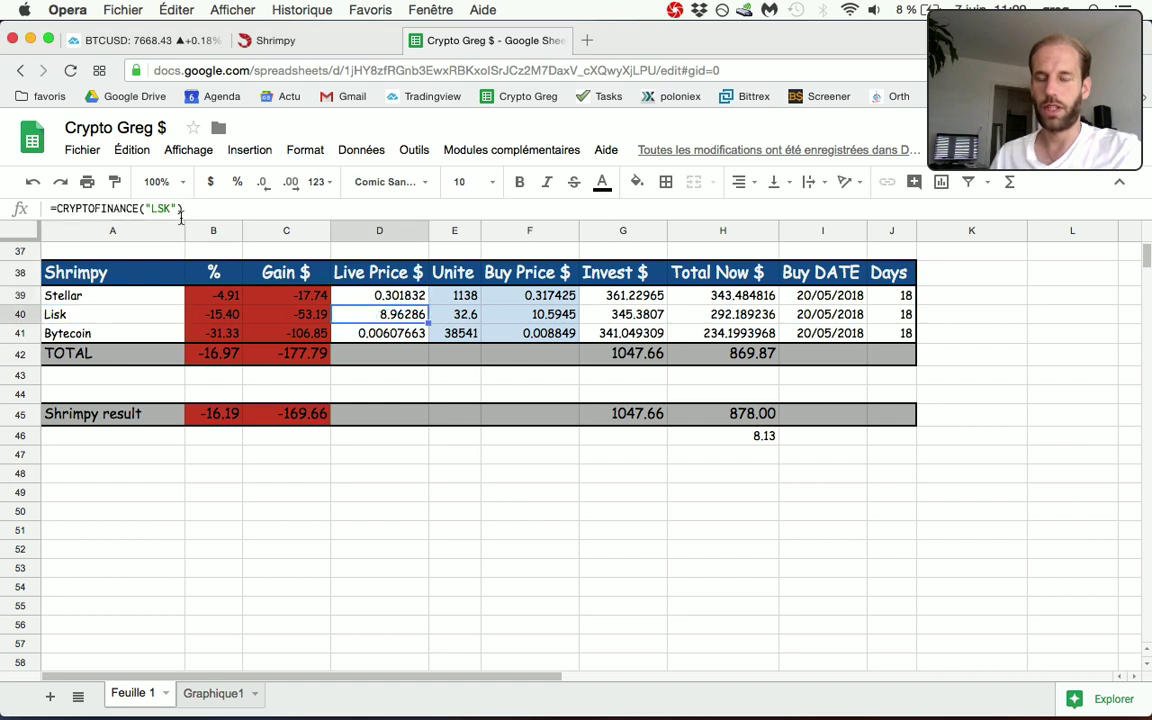
{"action": "left_click", "coordinate": [384, 335]}
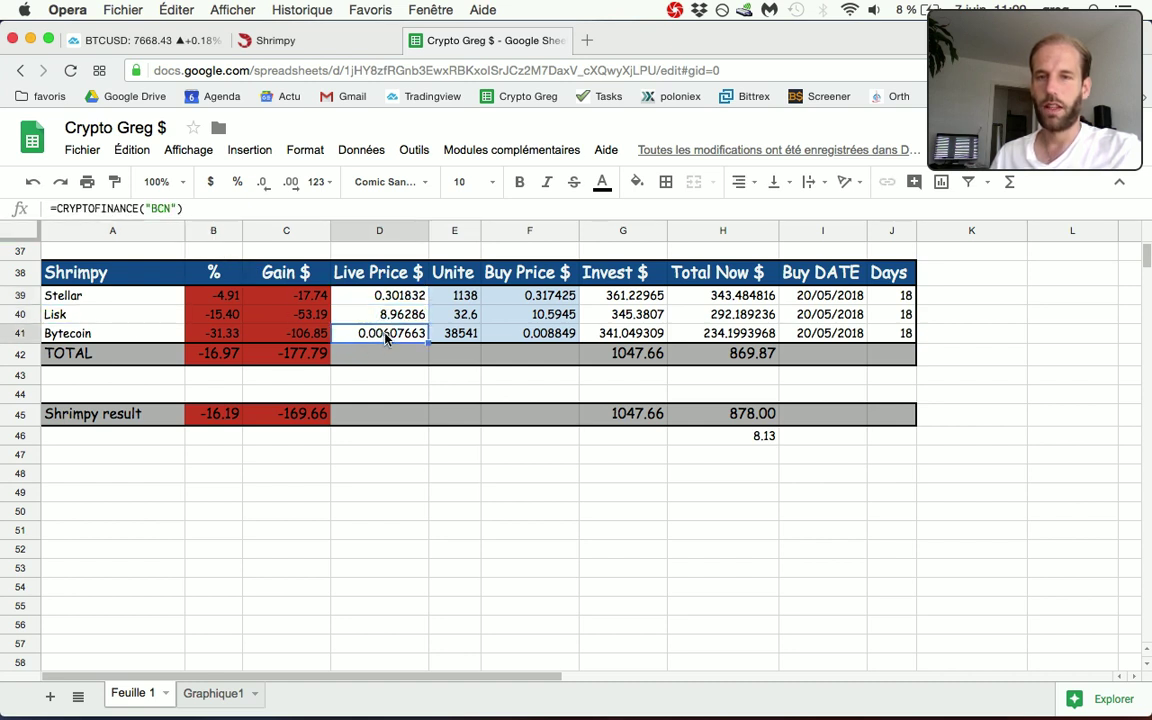
{"action": "left_click", "coordinate": [446, 510]}
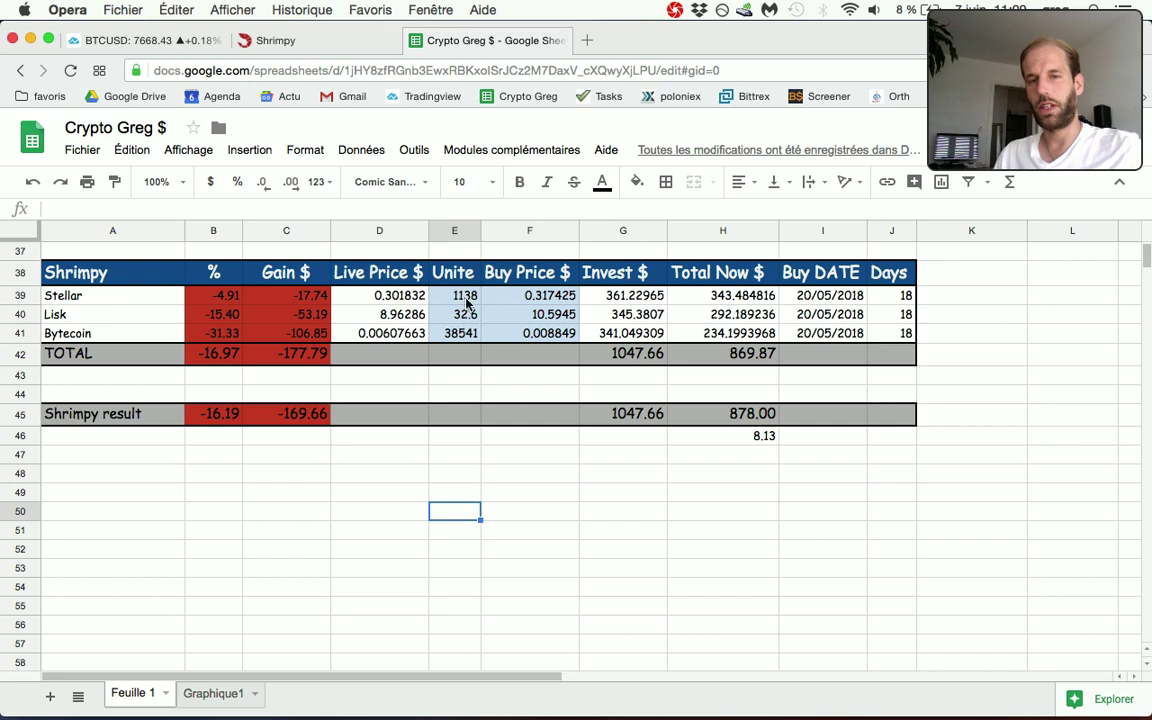
Step: Check Stellar's live price, units and buy price, and Lisk's buy price, in the Shrimpy table
{"action": "left_click", "coordinate": [408, 300]}
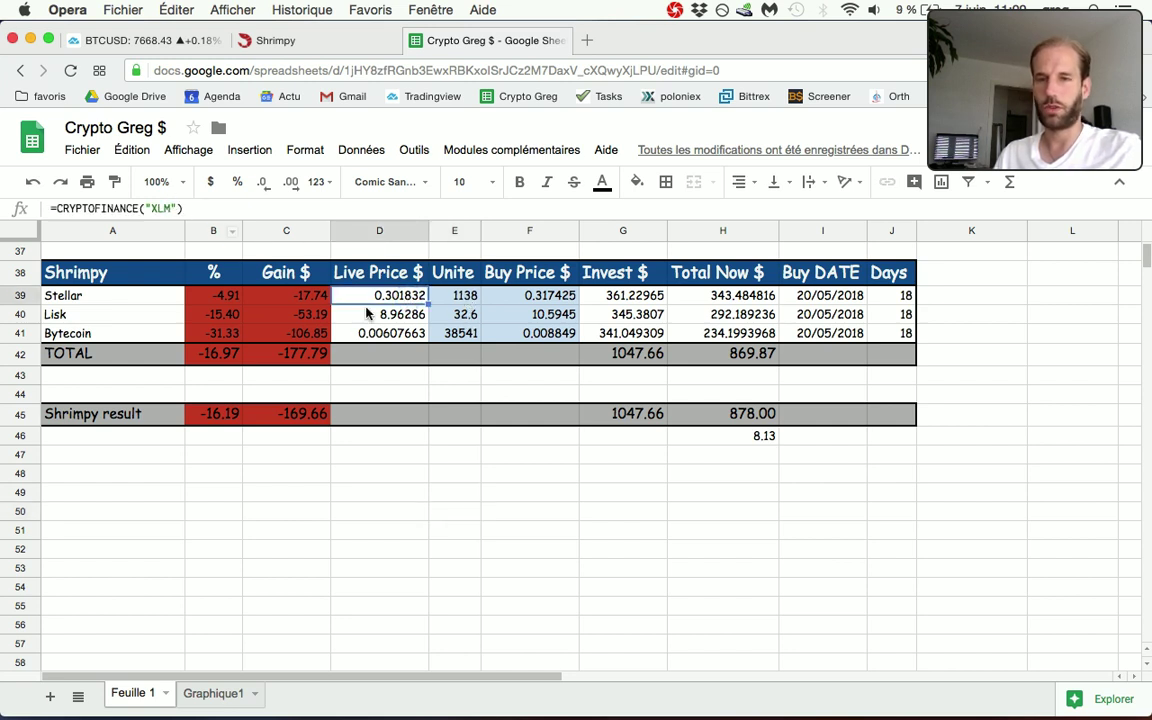
{"action": "left_click", "coordinate": [465, 299]}
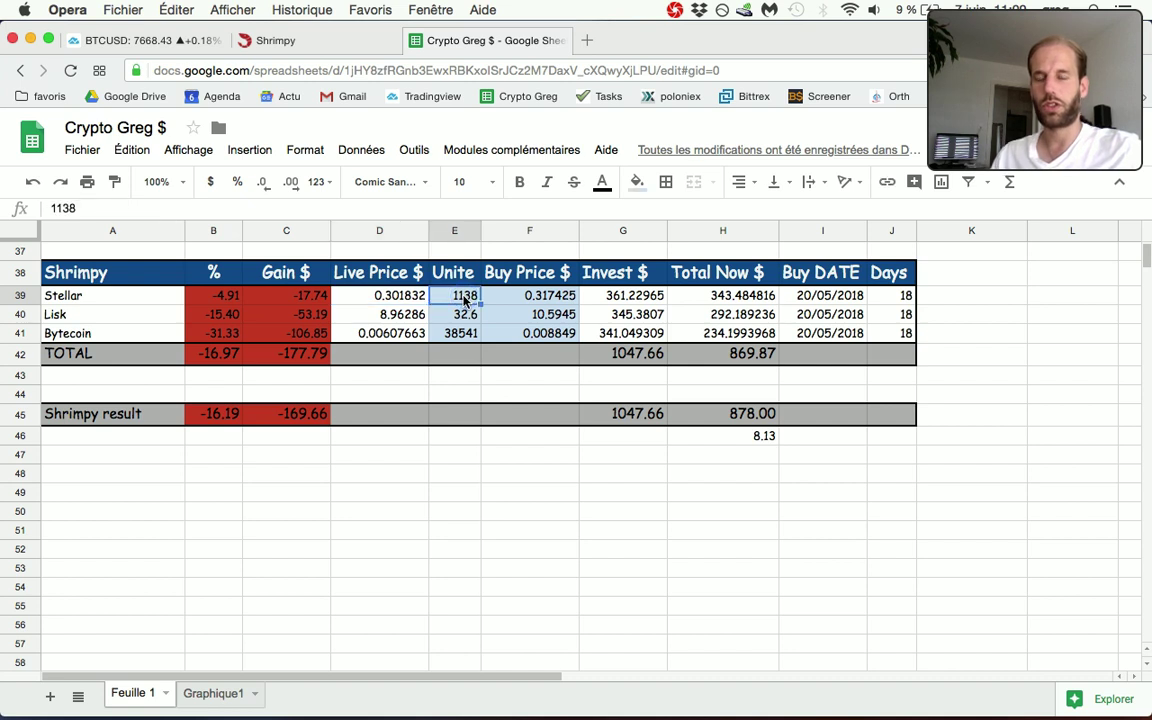
{"action": "left_click", "coordinate": [518, 300]}
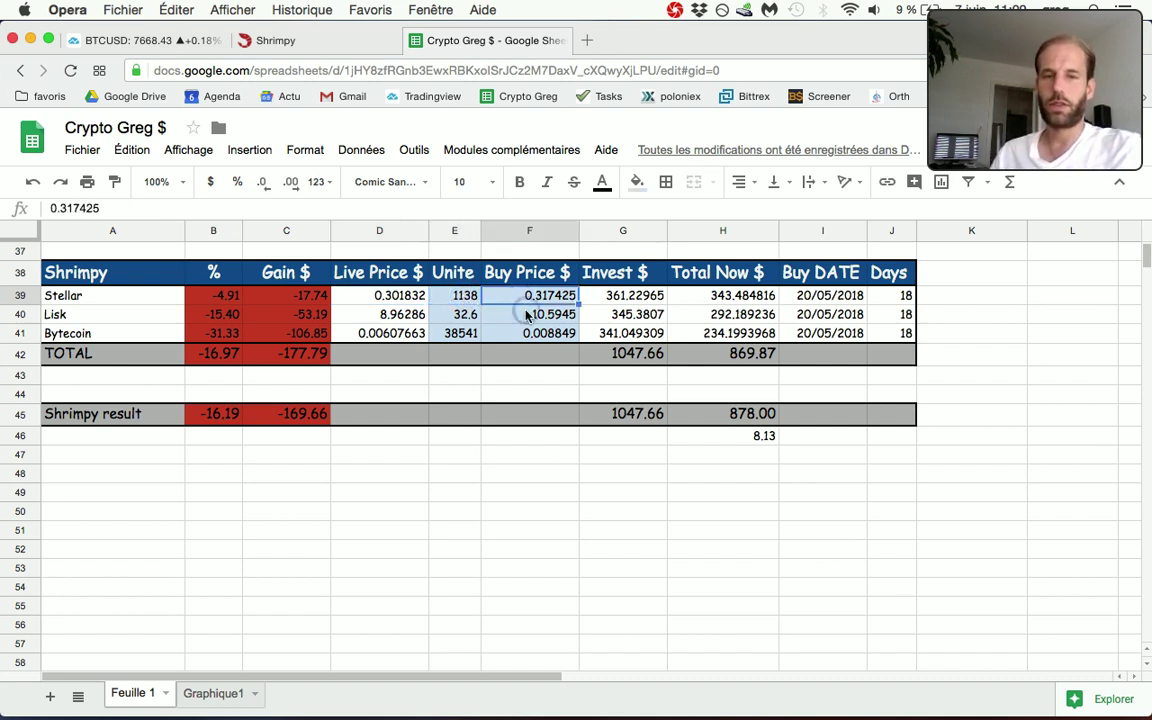
{"action": "left_click", "coordinate": [527, 315]}
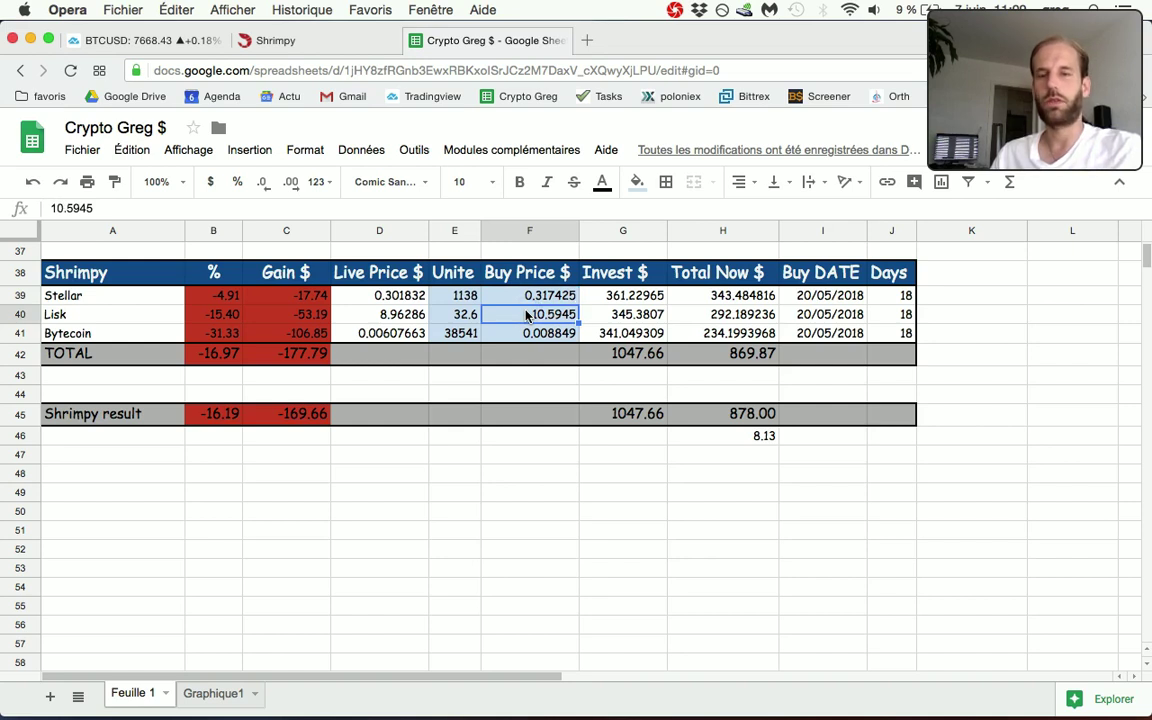
{"action": "left_click", "coordinate": [539, 494]}
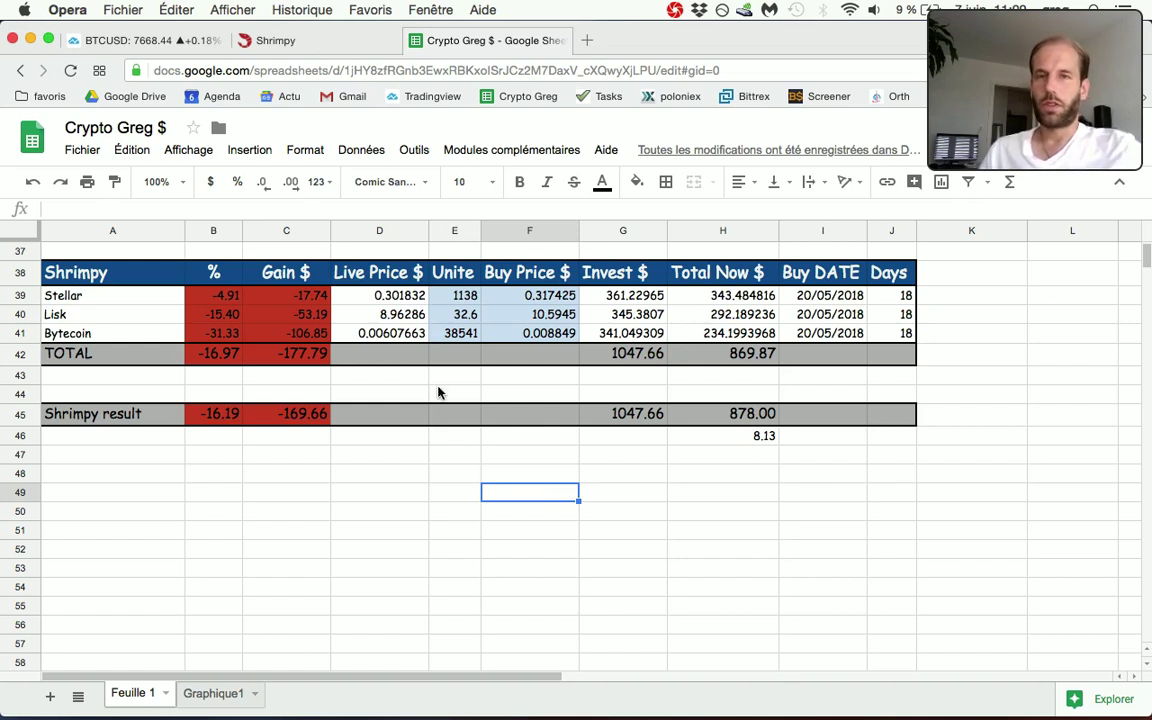
Step: Switch to the Shrimpy dashboard and review the portfolio total, one-month chart, portfolio breakdown and Asset Summary
{"action": "left_click", "coordinate": [333, 46]}
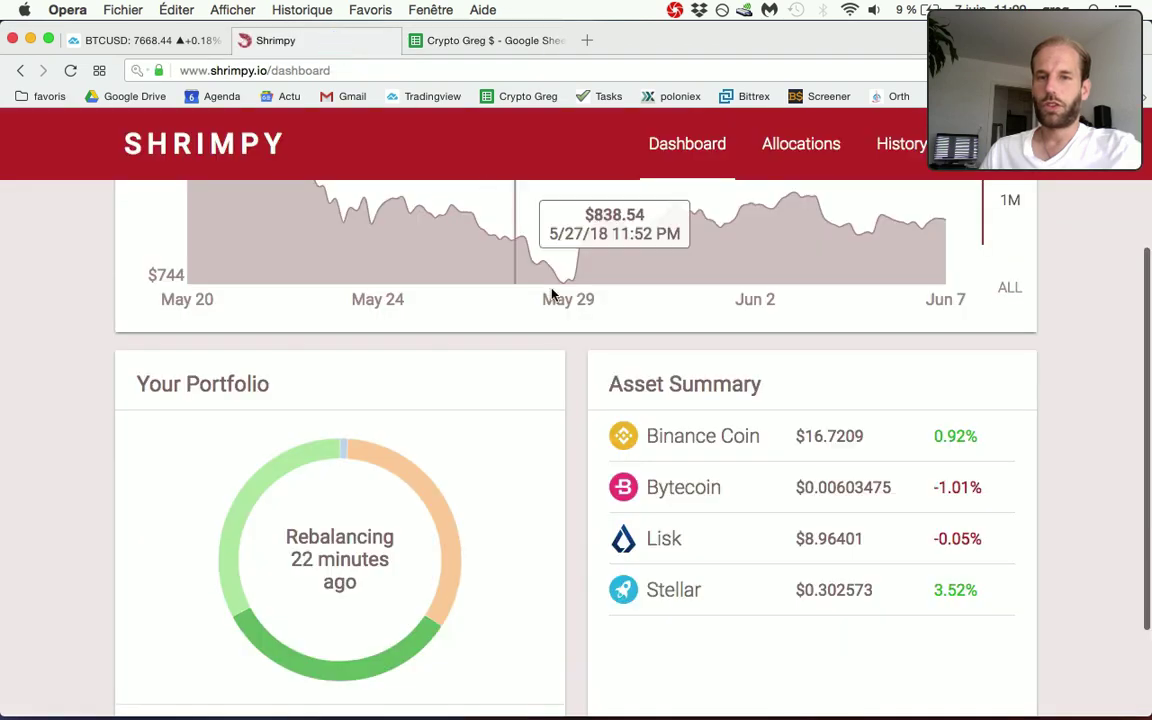
{"action": "scroll", "coordinate": [581, 437], "scroll_direction": "up", "scroll_amount": 5}
{"action": "scroll", "coordinate": [581, 441], "scroll_direction": "down", "scroll_amount": 1}
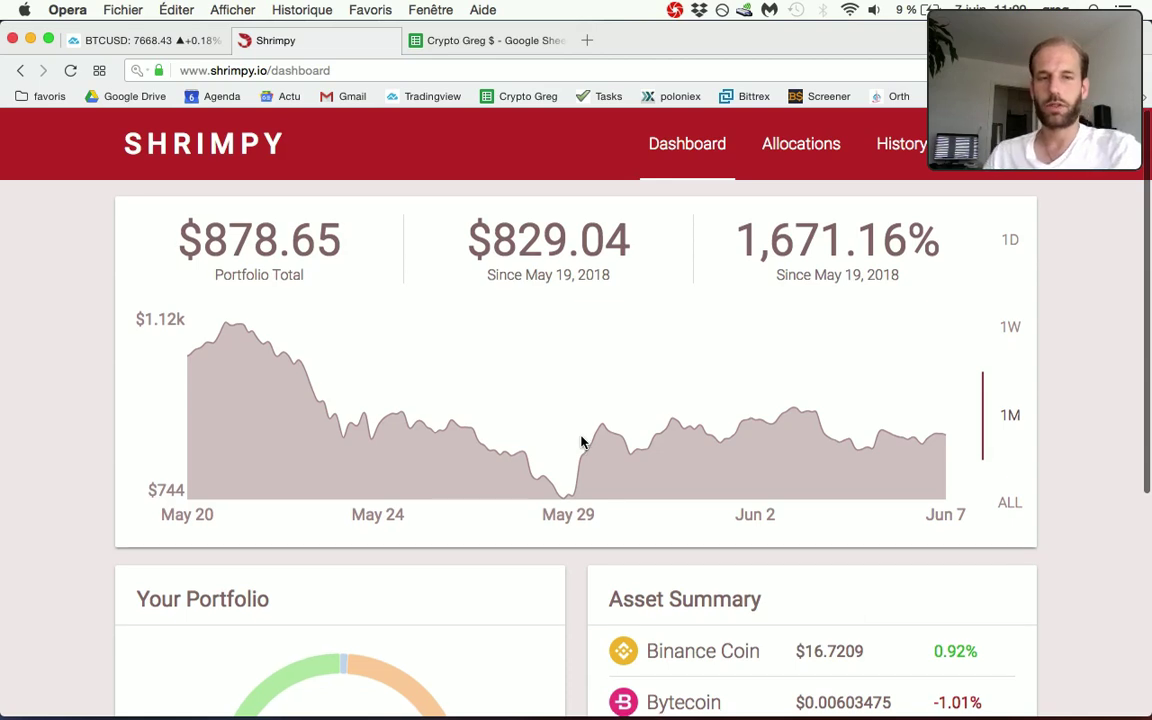
{"action": "scroll", "coordinate": [581, 441], "scroll_direction": "down", "scroll_amount": 5}
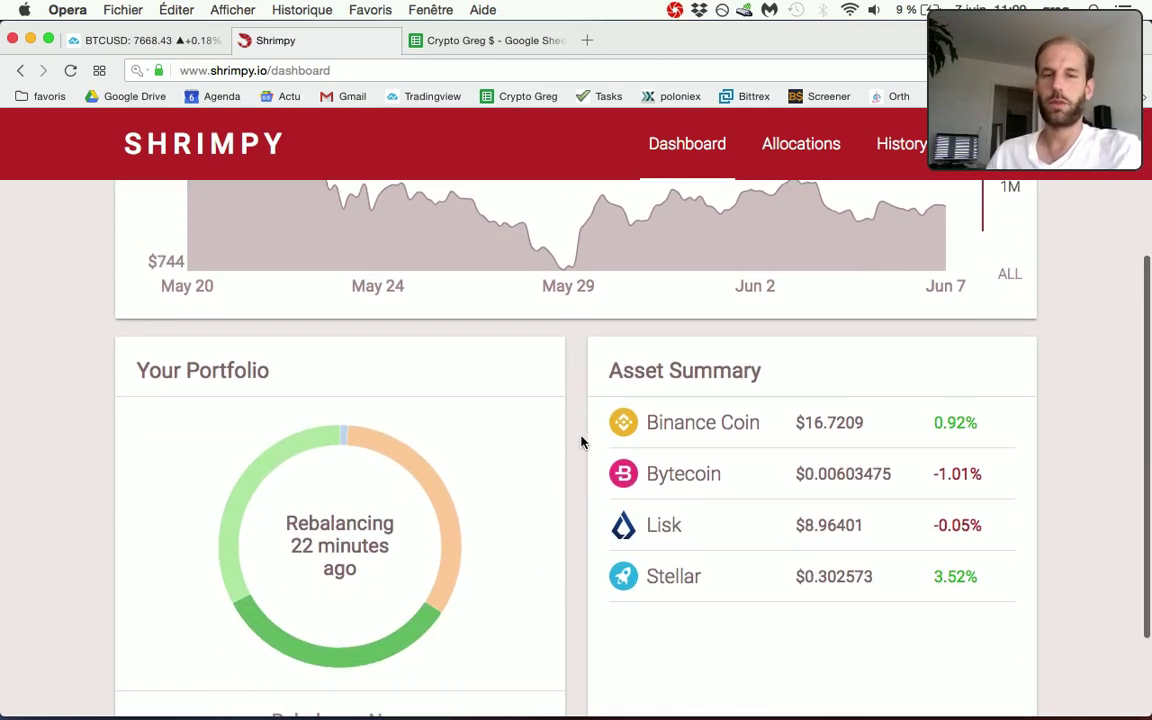
{"action": "scroll", "coordinate": [581, 441], "scroll_direction": "up", "scroll_amount": 5}
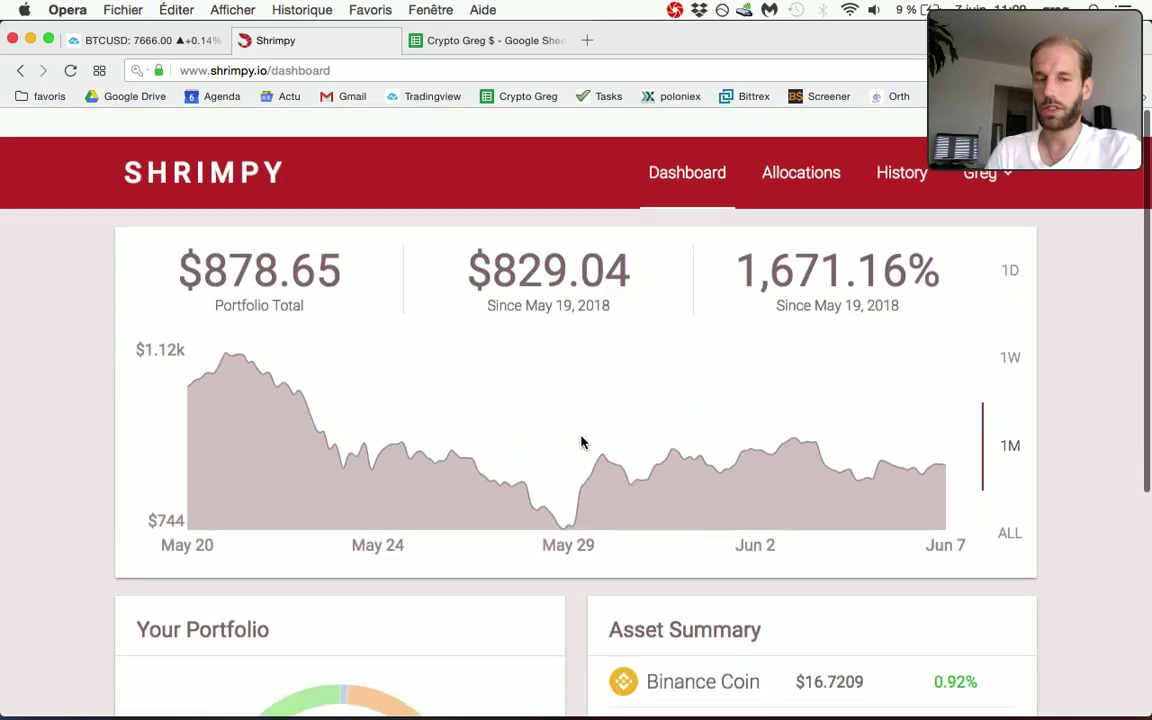
Step: Open Shrimpy's Allocations page and browse the Binance Assets list beside the current coin allocations
{"action": "left_click", "coordinate": [801, 146]}
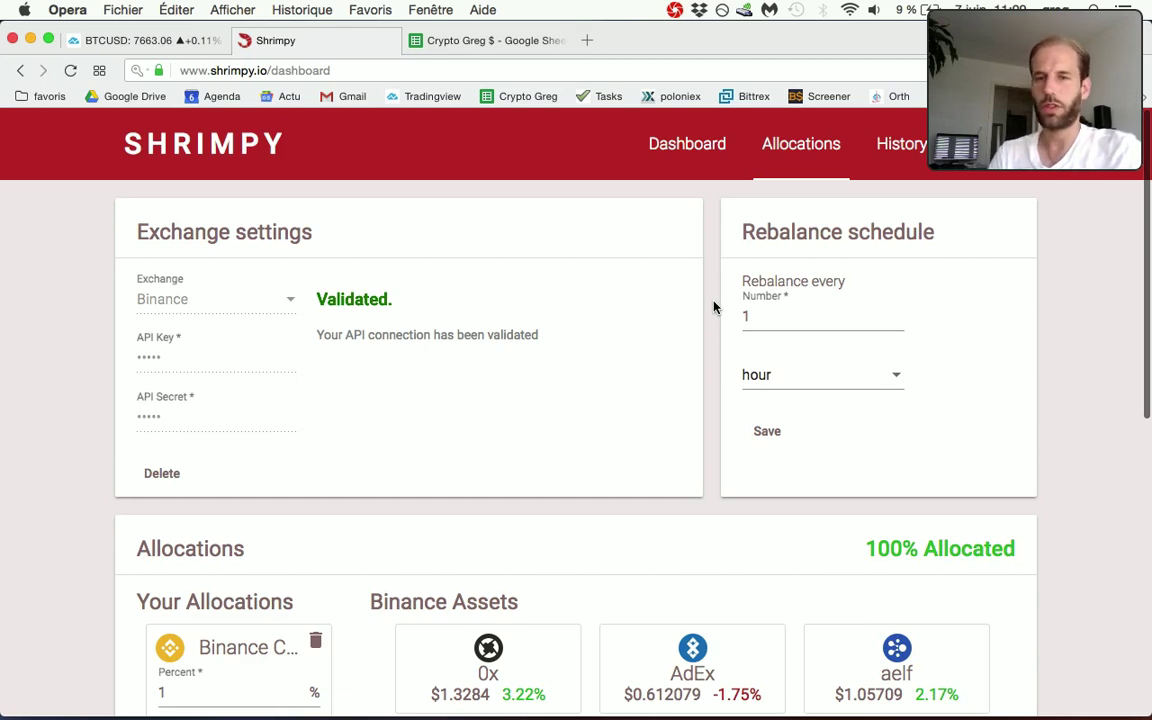
{"action": "scroll", "coordinate": [714, 307], "scroll_direction": "down", "scroll_amount": 8}
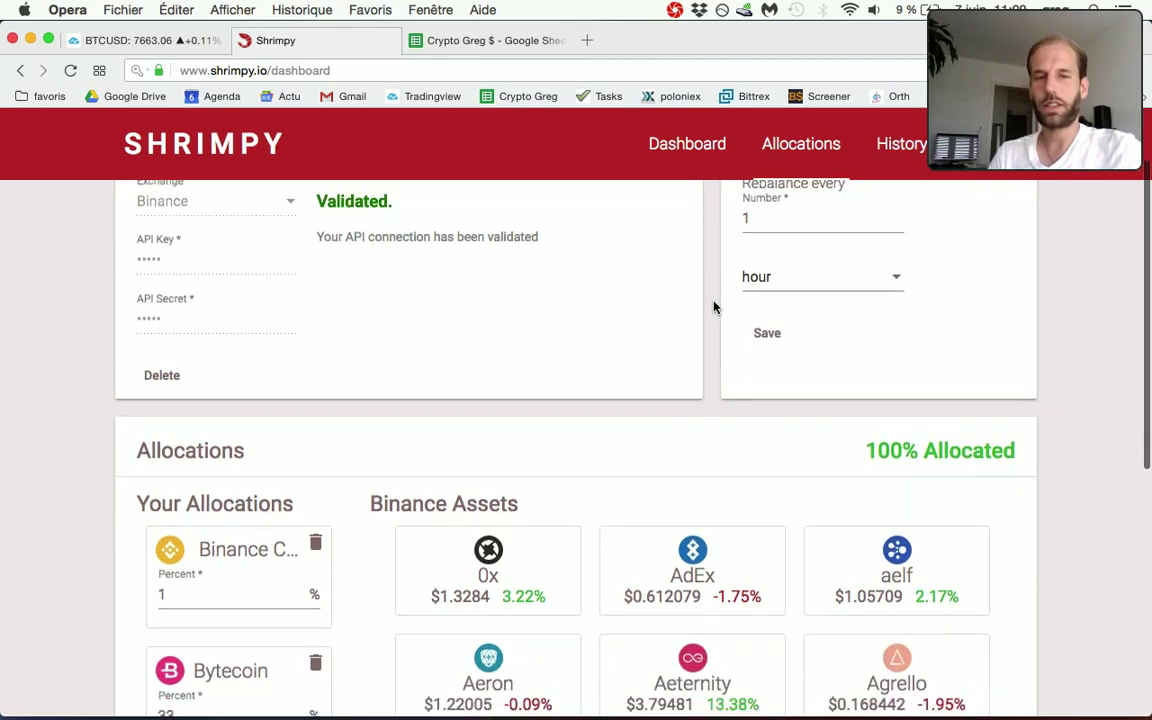
{"action": "scroll", "coordinate": [714, 307], "scroll_direction": "down", "scroll_amount": 15}
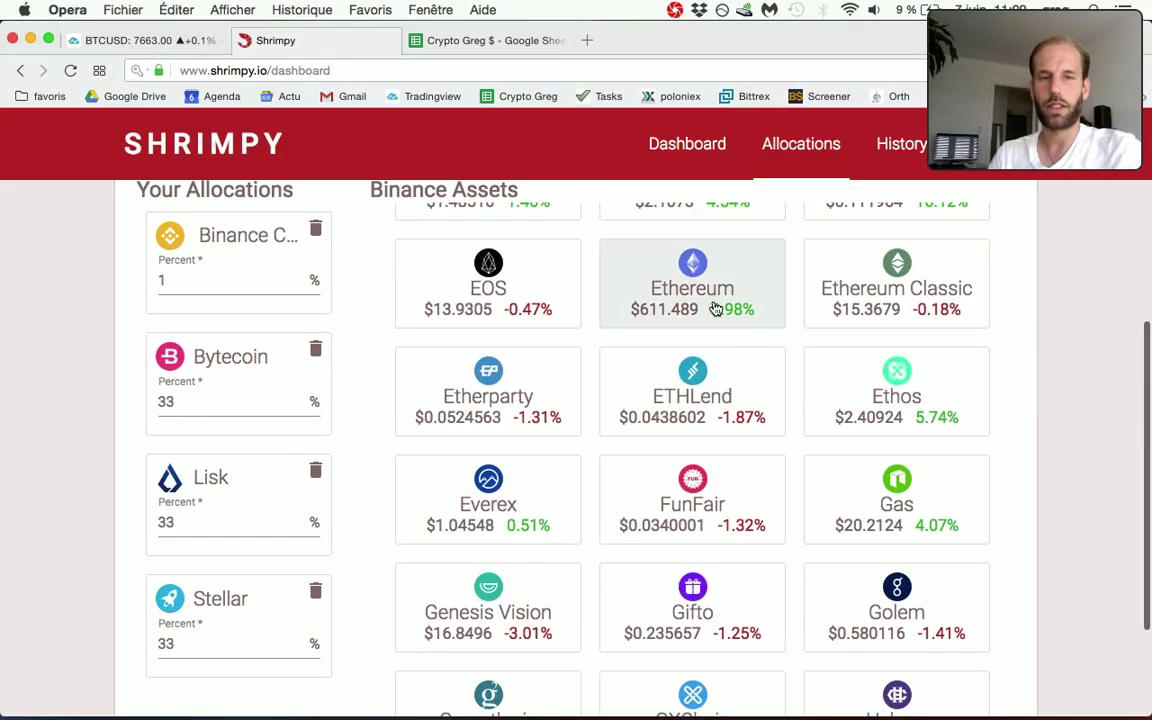
{"action": "scroll", "coordinate": [714, 307], "scroll_direction": "down", "scroll_amount": 3}
{"action": "scroll", "coordinate": [716, 309], "scroll_direction": "up", "scroll_amount": 7}
{"action": "scroll", "coordinate": [716, 309], "scroll_direction": "up", "scroll_amount": 7}
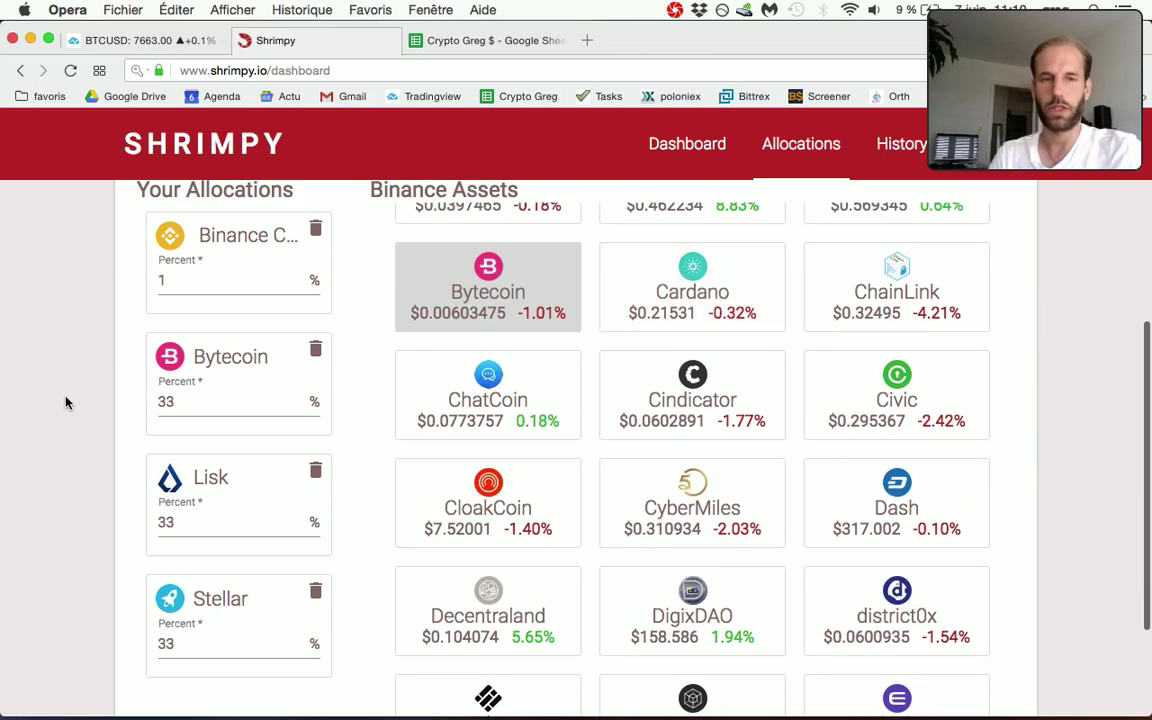
{"action": "scroll", "coordinate": [66, 403], "scroll_direction": "up", "scroll_amount": 1}
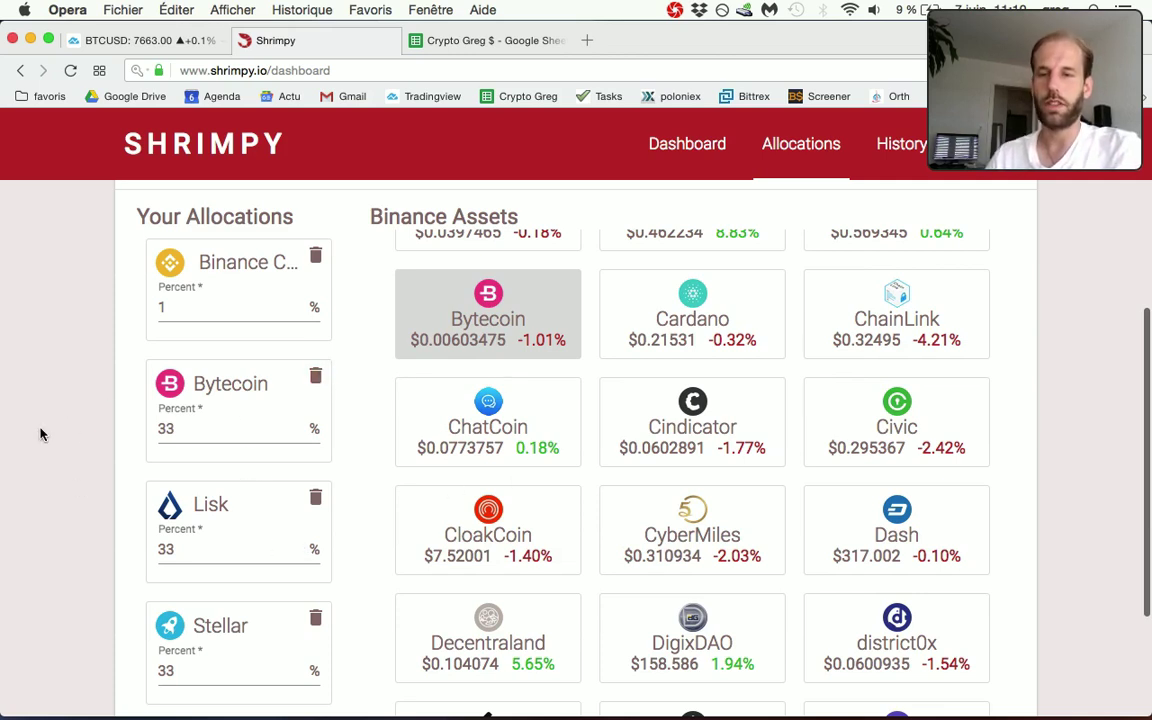
Step: Examine the Rebalance schedule and the percentages allocated to Binance Coin, Bytecoin, Lisk and Stellar
{"action": "scroll", "coordinate": [44, 446], "scroll_direction": "up", "scroll_amount": 5}
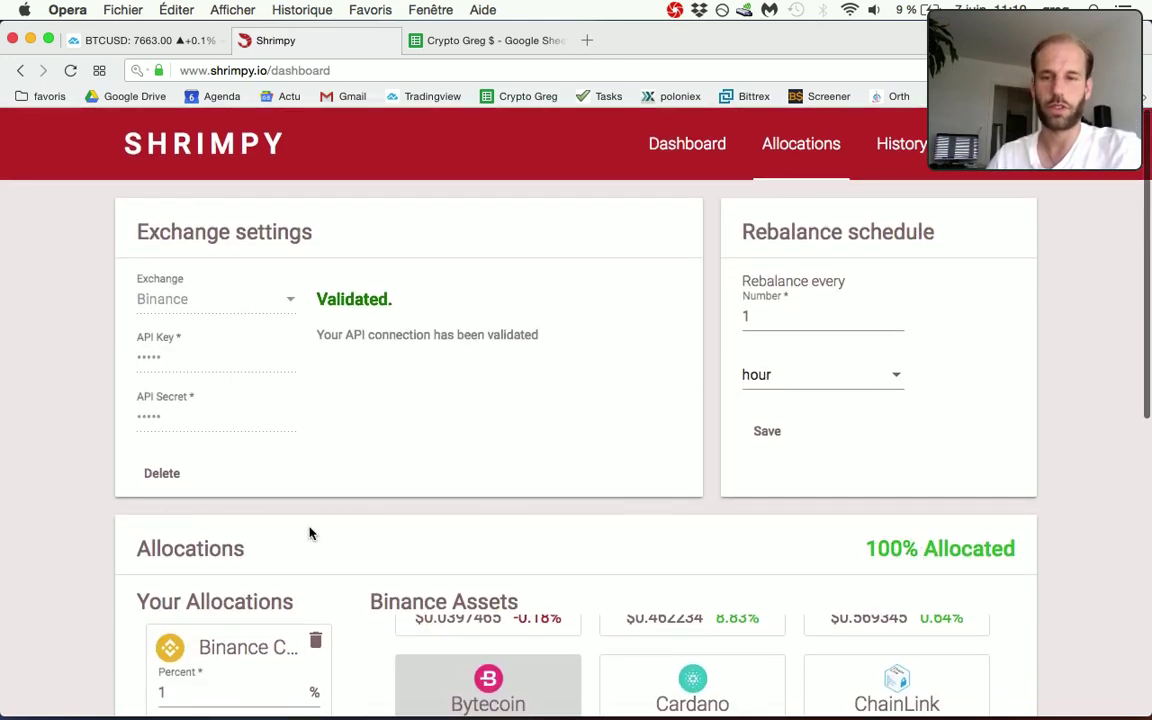
{"action": "scroll", "coordinate": [309, 532], "scroll_direction": "down", "scroll_amount": 3}
{"action": "scroll", "coordinate": [28, 510], "scroll_direction": "down", "scroll_amount": 3}
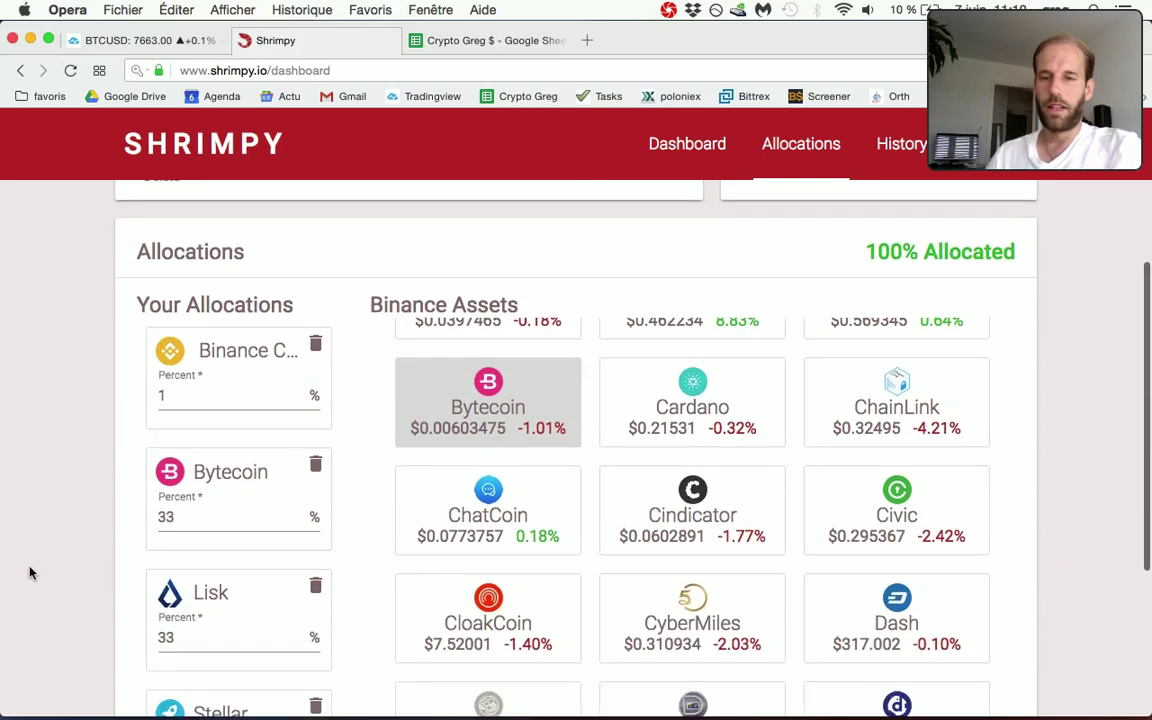
{"action": "scroll", "coordinate": [76, 505], "scroll_direction": "down", "scroll_amount": 2}
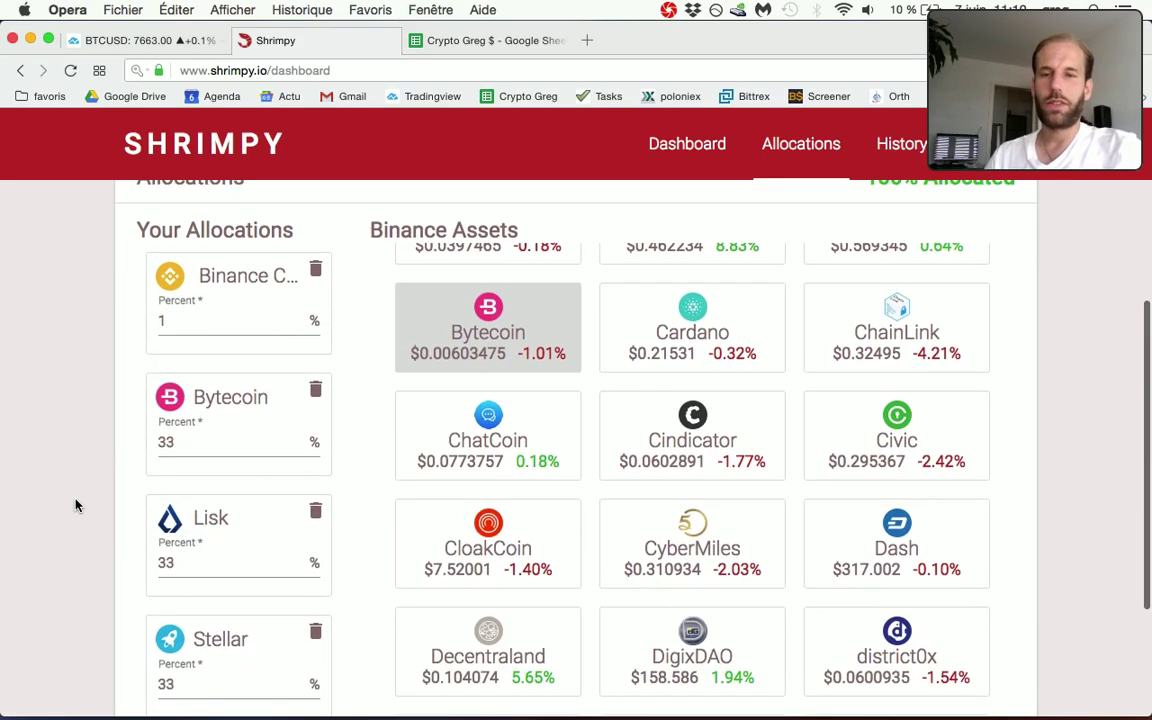
{"action": "scroll", "coordinate": [76, 505], "scroll_direction": "down", "scroll_amount": 3}
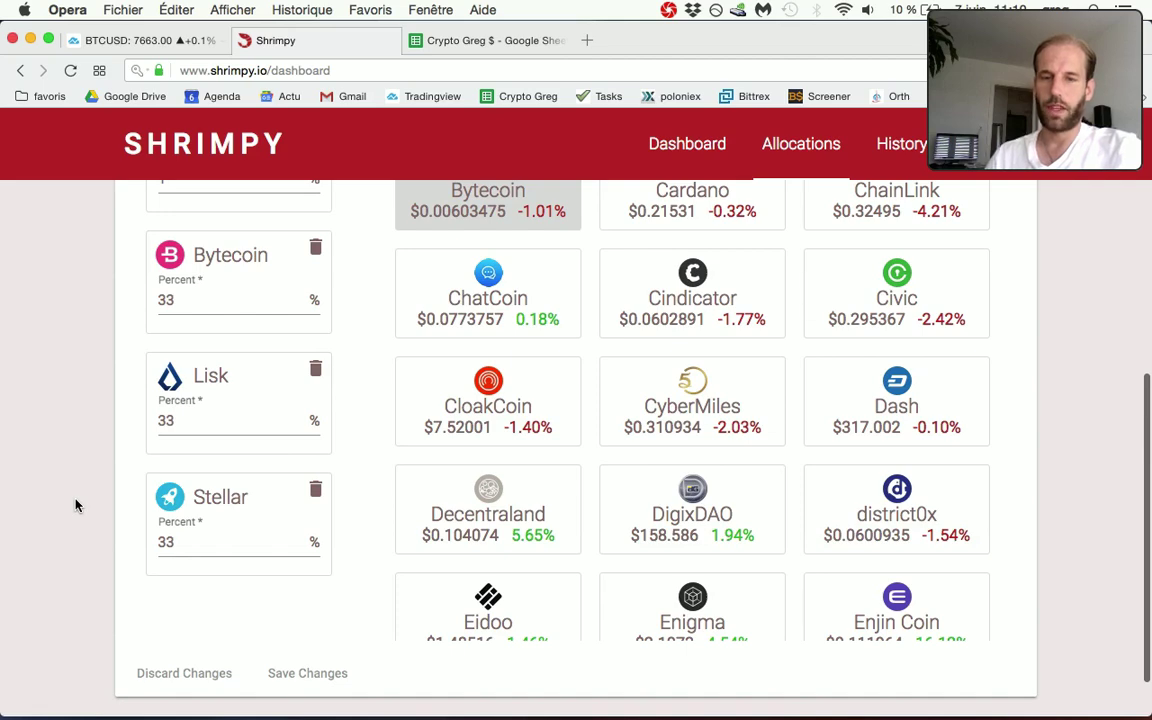
{"action": "scroll", "coordinate": [76, 505], "scroll_direction": "up", "scroll_amount": 4}
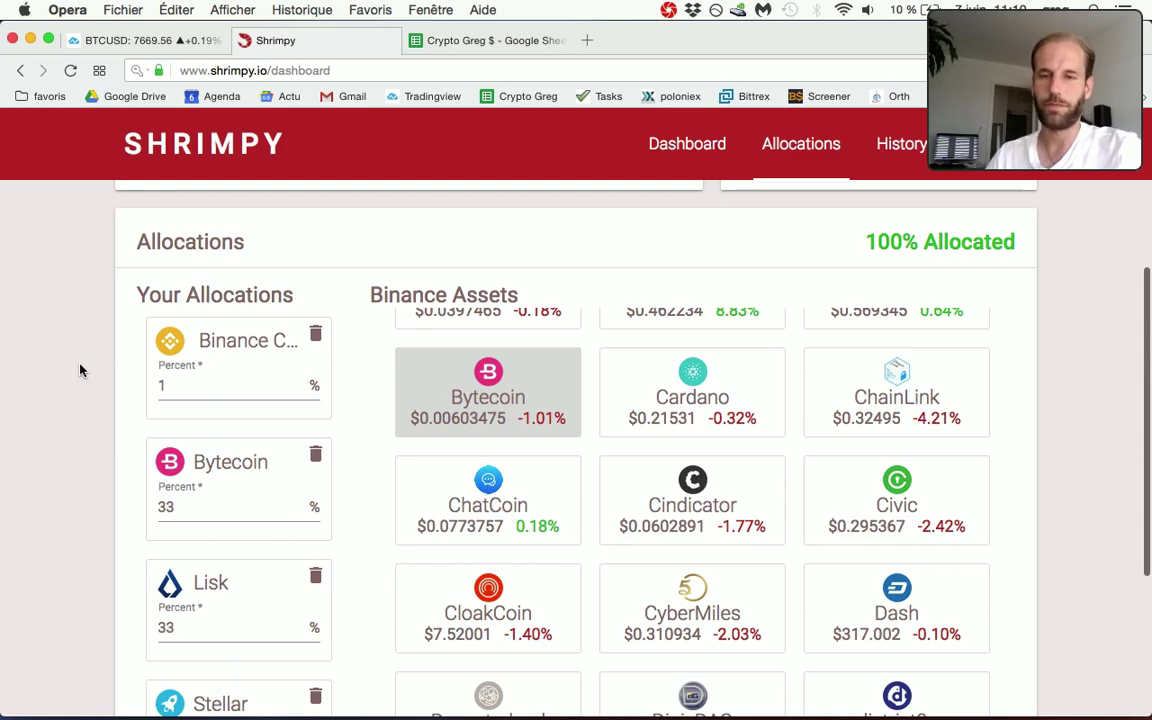
{"action": "scroll", "coordinate": [81, 370], "scroll_direction": "down", "scroll_amount": 3}
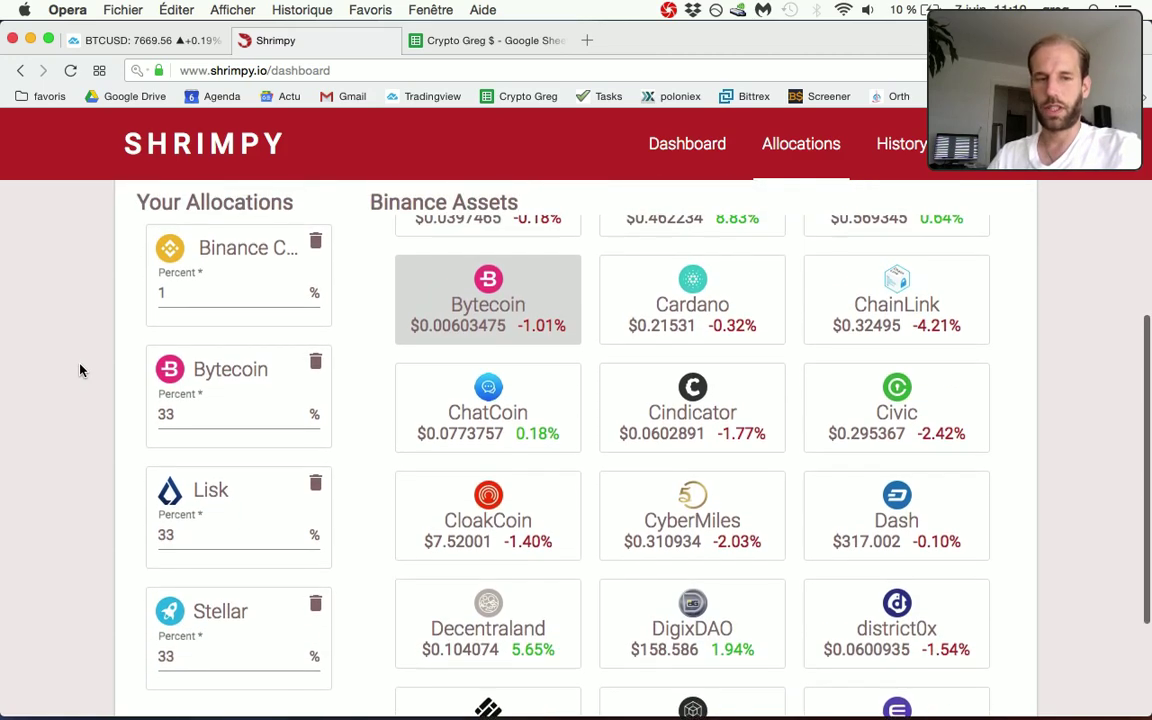
{"action": "scroll", "coordinate": [81, 370], "scroll_direction": "up", "scroll_amount": 8}
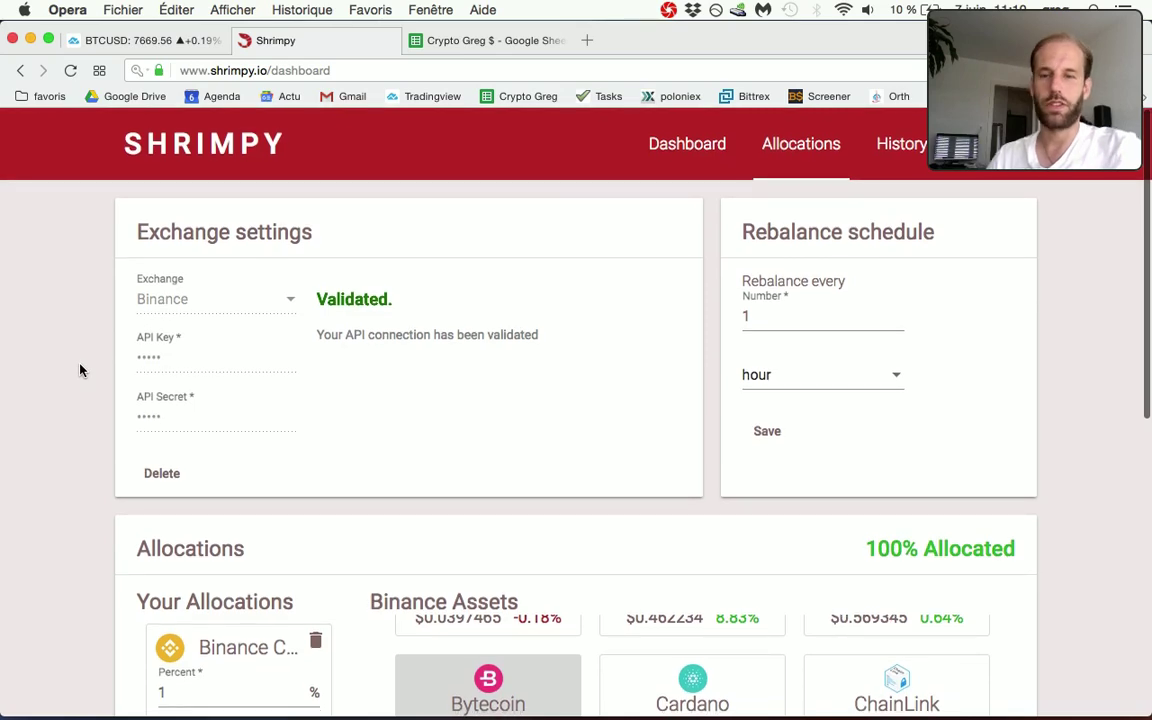
{"action": "scroll", "coordinate": [81, 370], "scroll_direction": "down", "scroll_amount": 10}
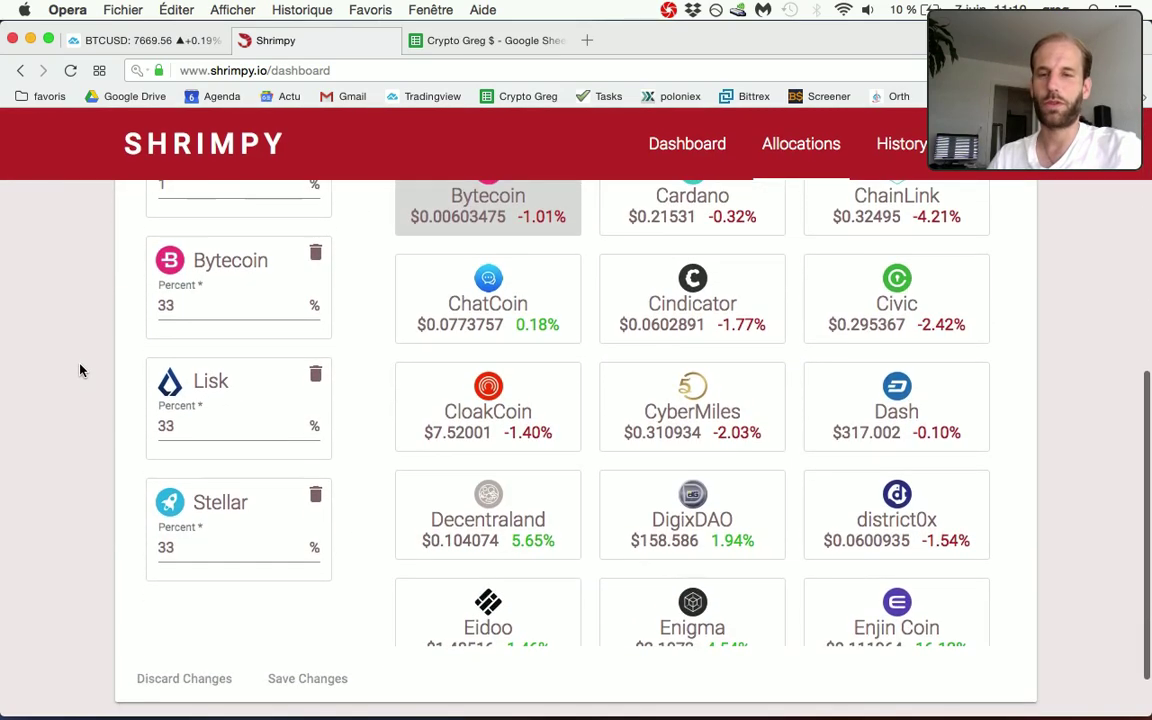
{"action": "scroll", "coordinate": [81, 370], "scroll_direction": "up", "scroll_amount": 1}
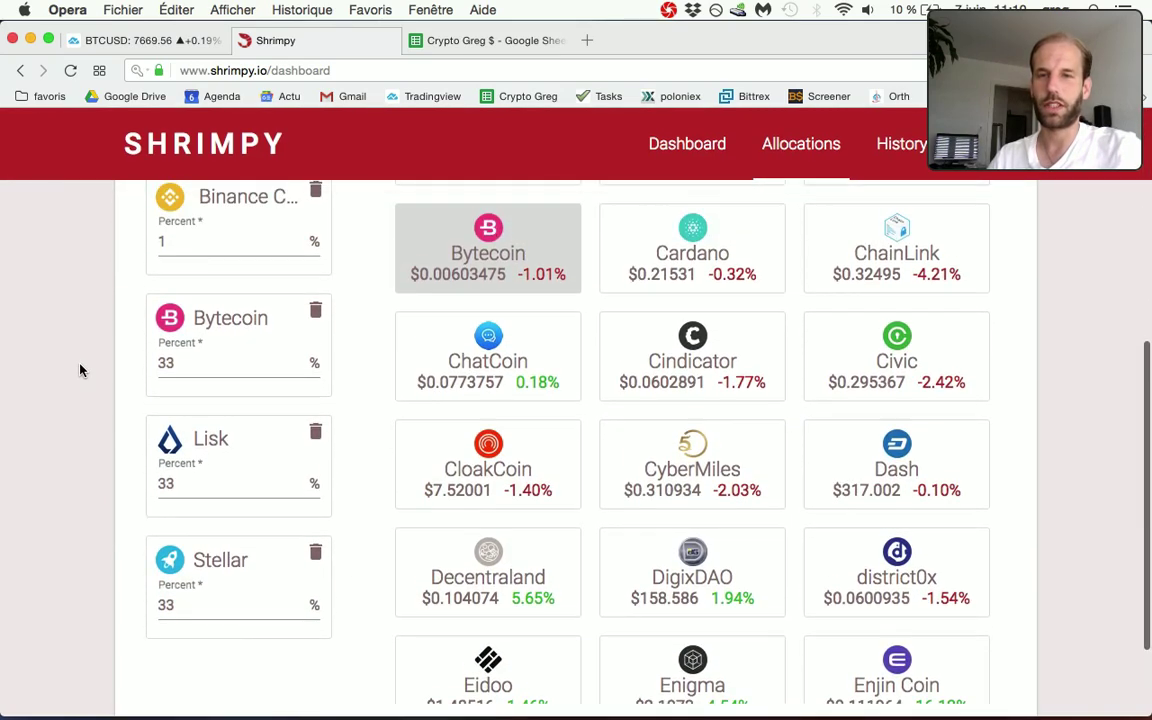
Step: Check the Shrimpy table in the crypto spreadsheet, and return to Shrimpy to review the allocations and reopen the Dashboard page
{"action": "left_click", "coordinate": [460, 42]}
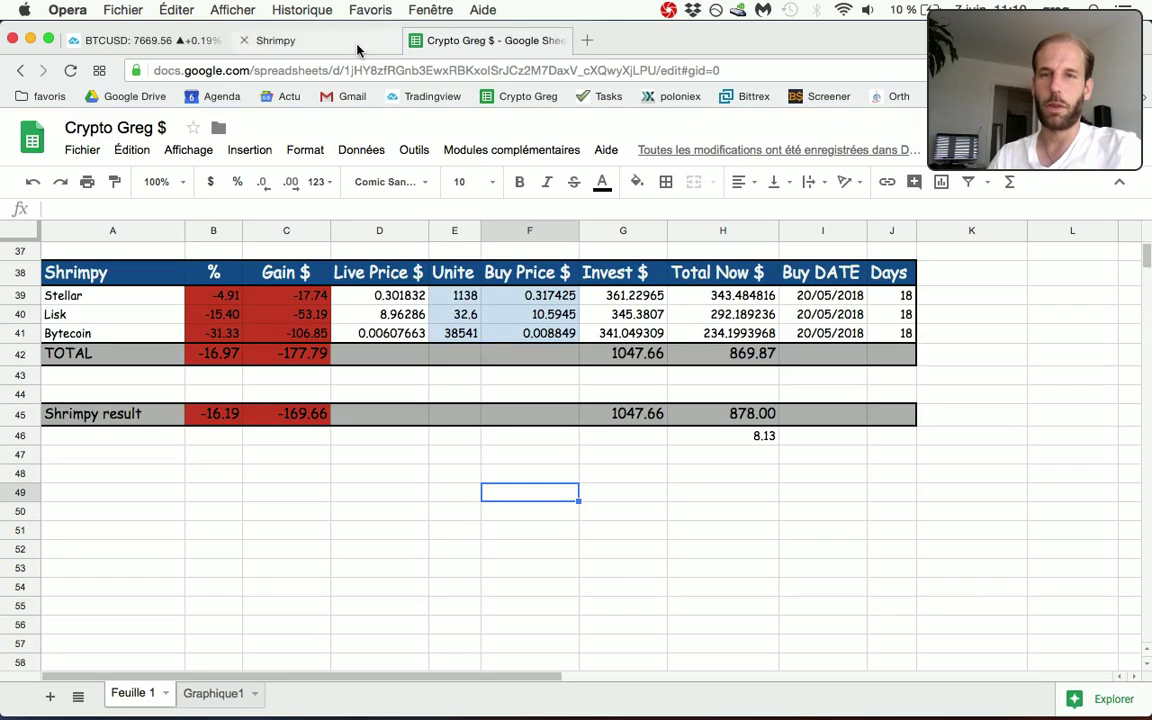
{"action": "left_click", "coordinate": [320, 42]}
{"action": "scroll", "coordinate": [393, 355], "scroll_direction": "up", "scroll_amount": 2}
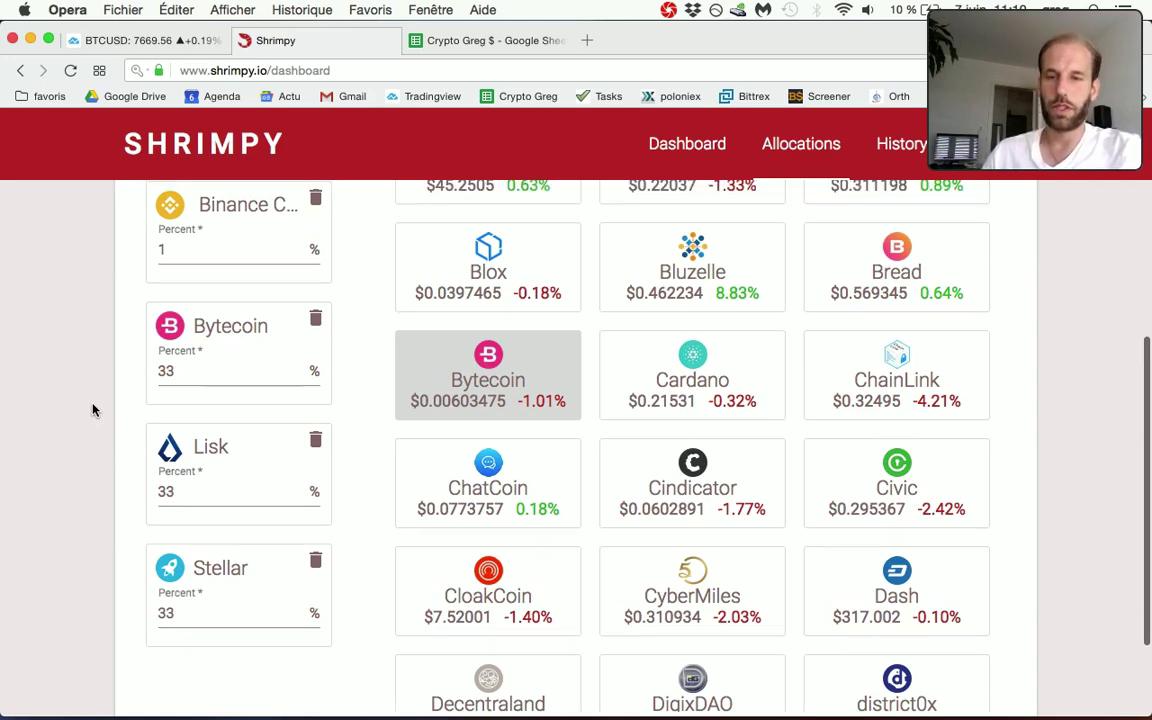
{"action": "scroll", "coordinate": [92, 410], "scroll_direction": "up", "scroll_amount": 3}
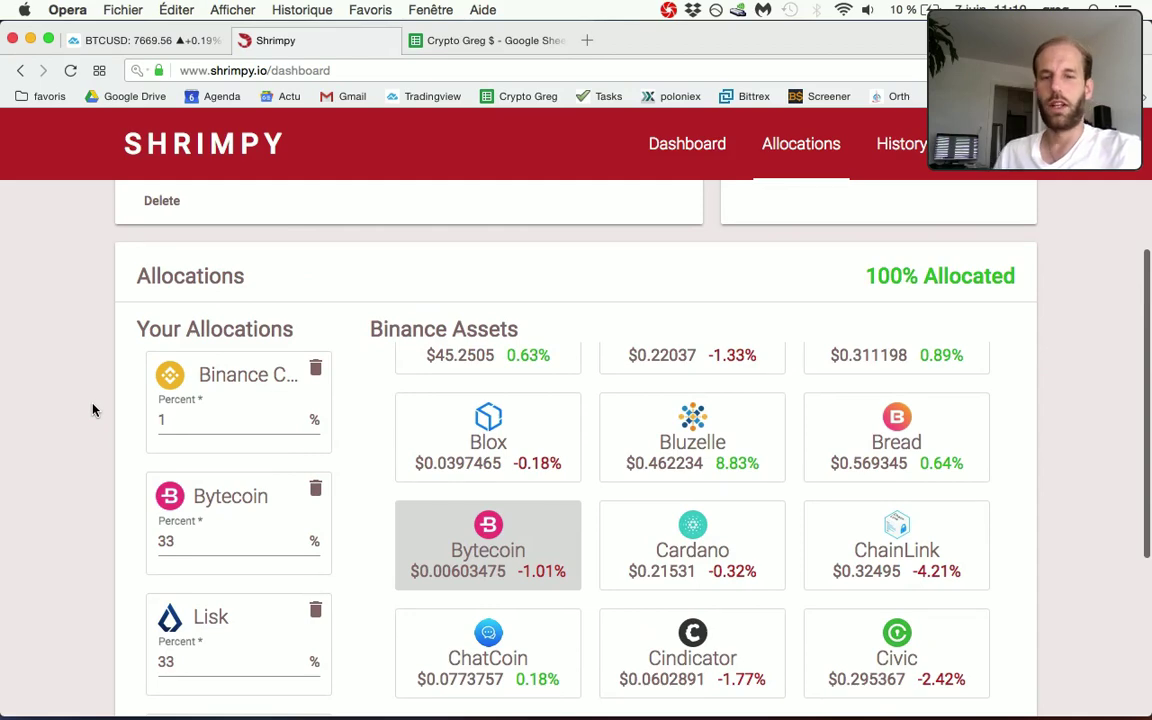
{"action": "scroll", "coordinate": [92, 410], "scroll_direction": "up", "scroll_amount": 5}
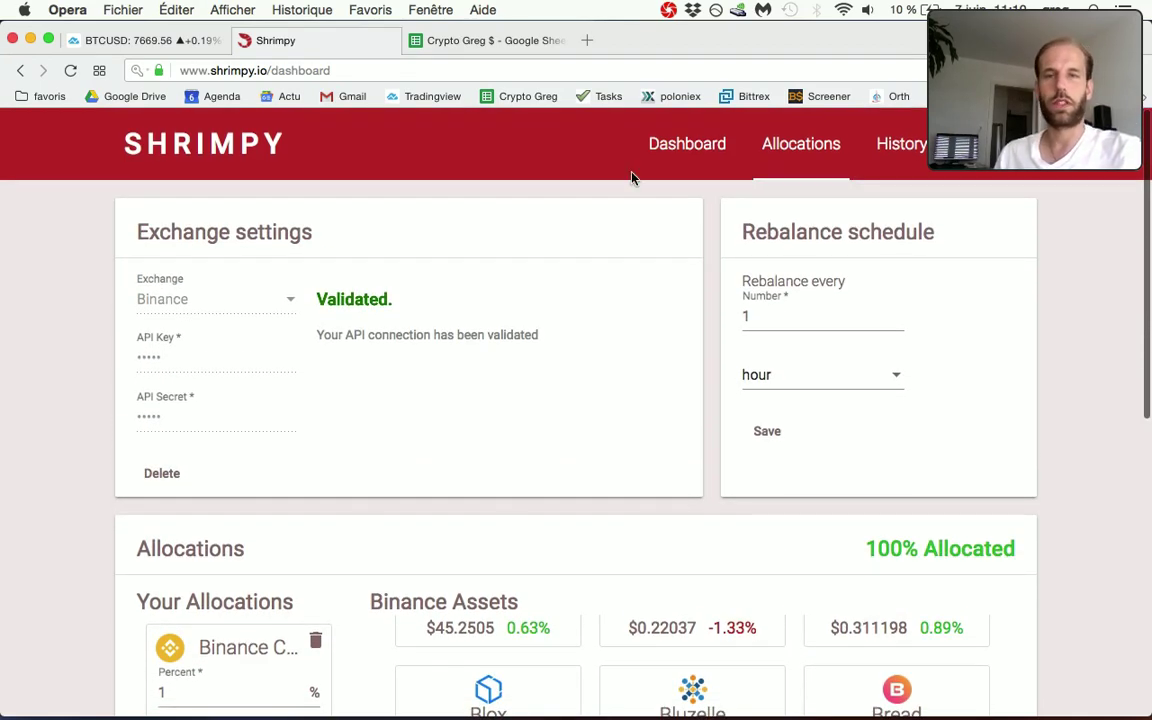
{"action": "left_click", "coordinate": [681, 158]}
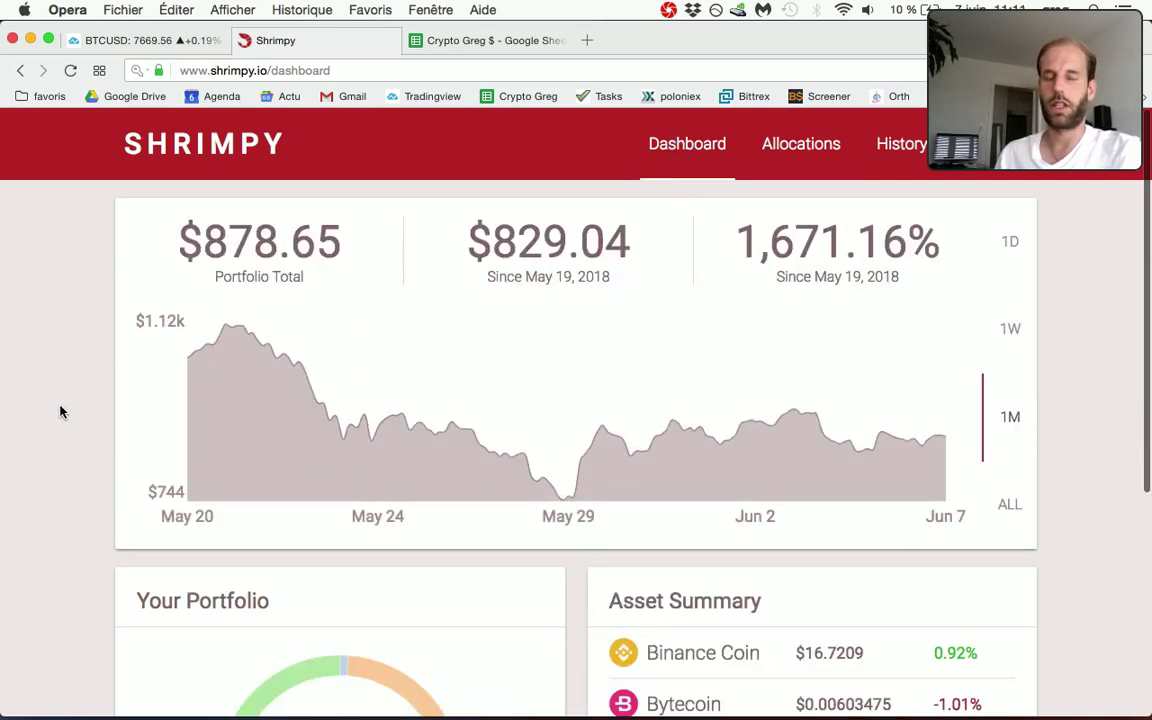